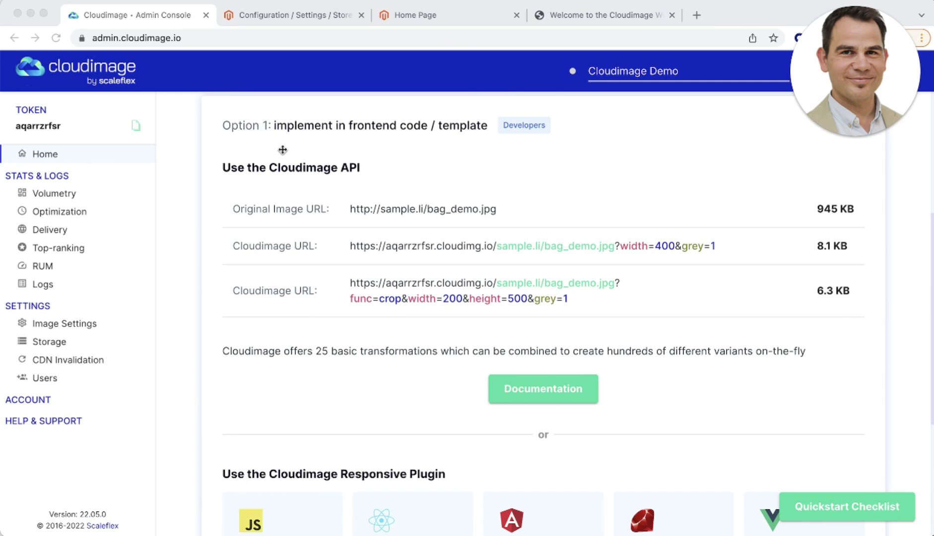
# - Review the project token and the external storage providers available in the Storage settings, leaving storage unconnected
pyautogui.doubleClick(43, 122)
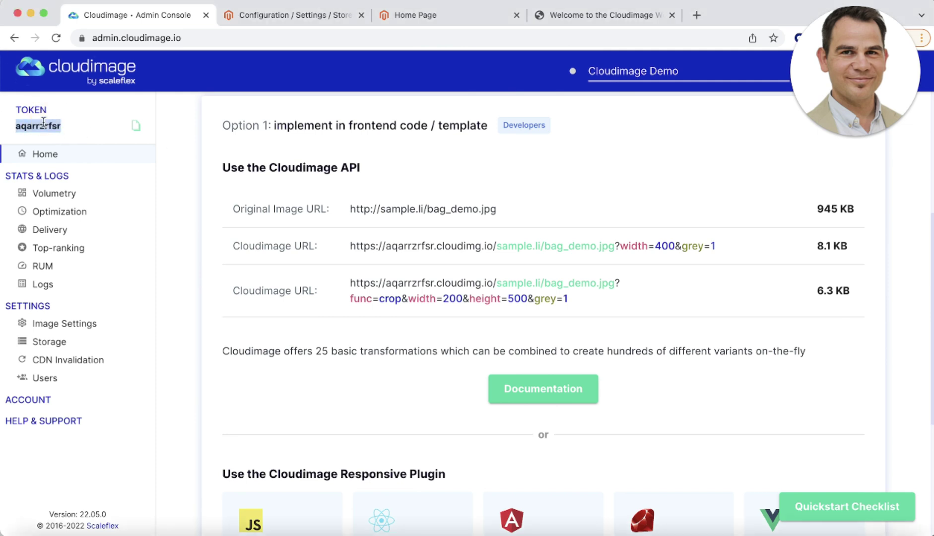
pyautogui.click(44, 123)
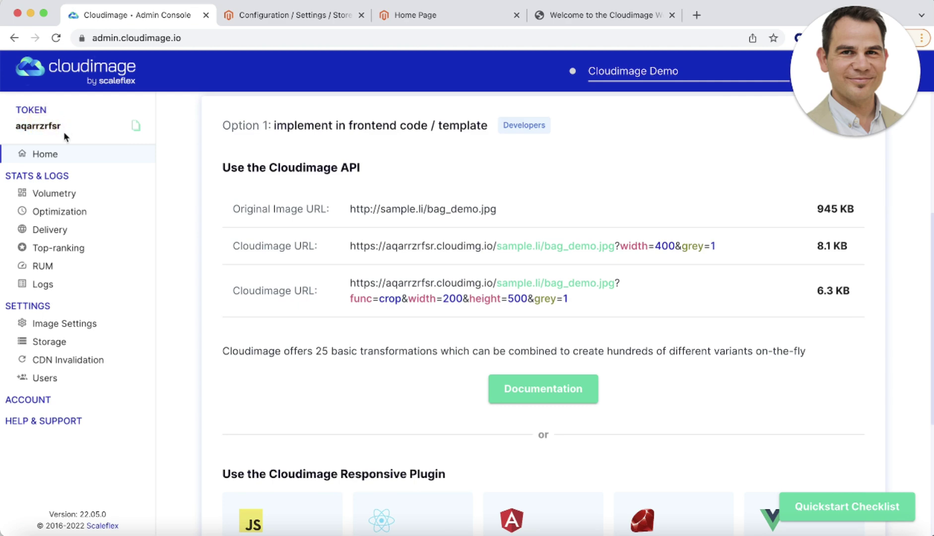
pyautogui.click(50, 342)
pyautogui.click(469, 320)
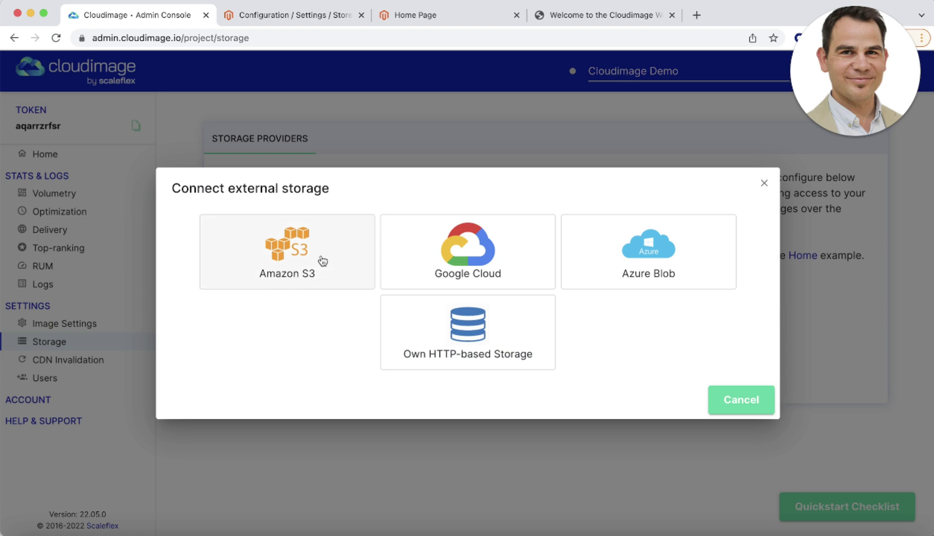
pyautogui.click(764, 186)
# - Look through the Image Settings for domains, aliases, compression, presets and the static watermark
pyautogui.click(49, 323)
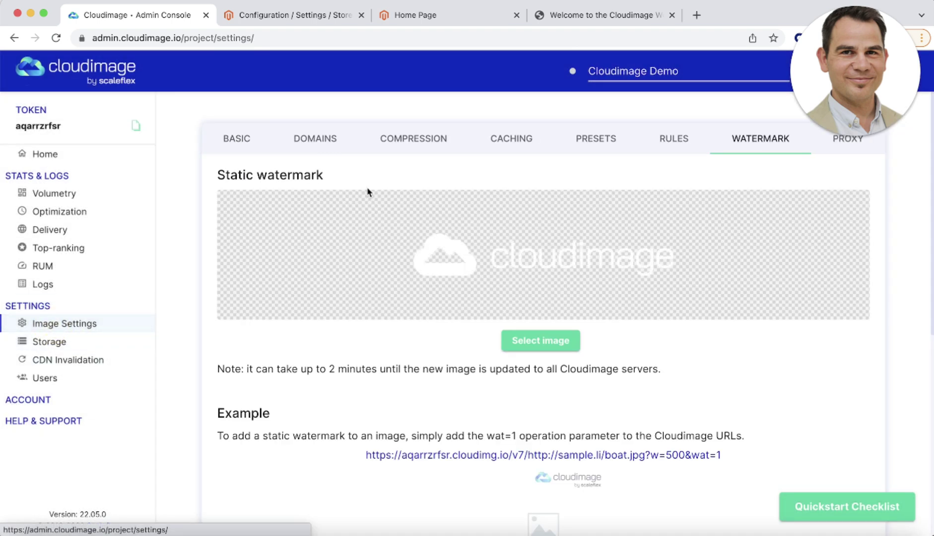
pyautogui.click(304, 141)
pyautogui.scroll(-10, 277, 180)
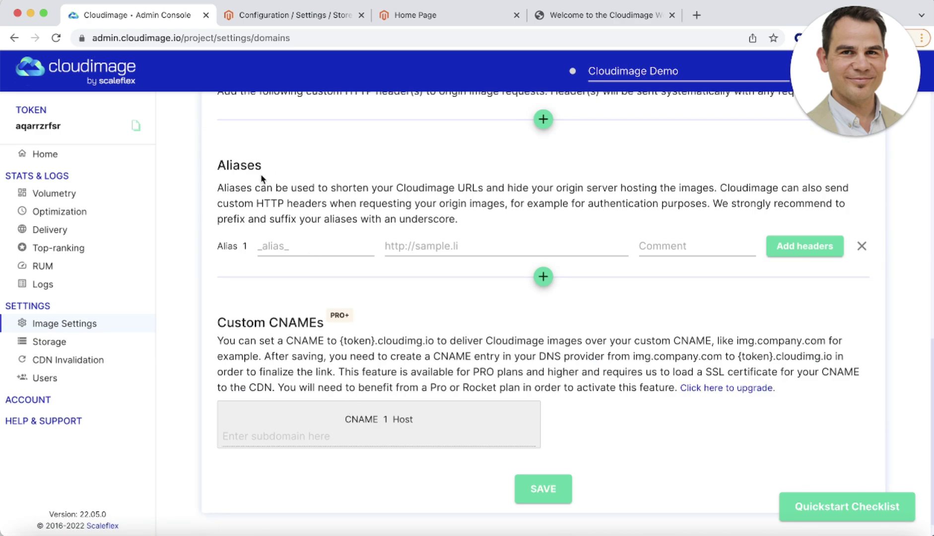
pyautogui.scroll(10, 400, 181)
pyautogui.click(406, 142)
pyautogui.click(602, 138)
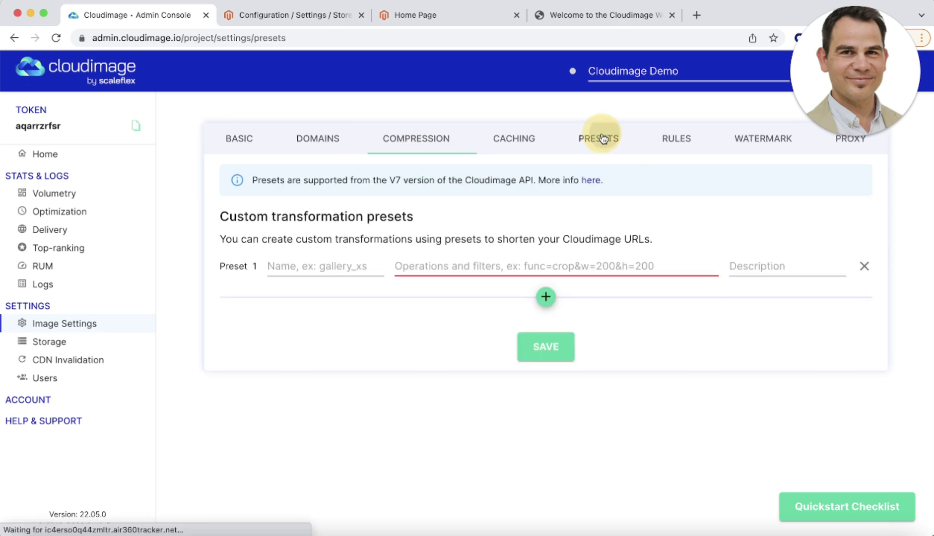
pyautogui.click(768, 141)
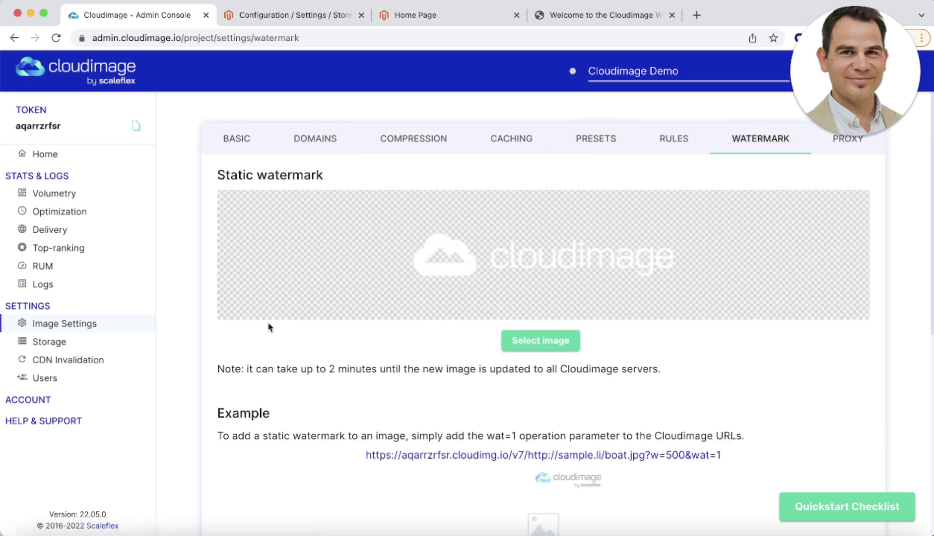
# - Return to the Home overview and review the token's entry in the Tokens table
pyautogui.click(40, 157)
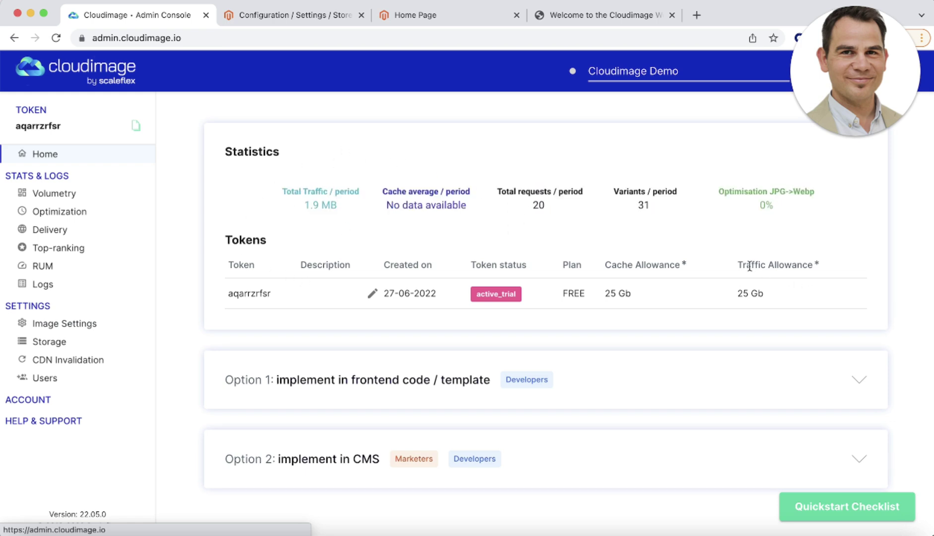
pyautogui.moveTo(232, 294); pyautogui.dragTo(283, 298)
pyautogui.click(283, 299)
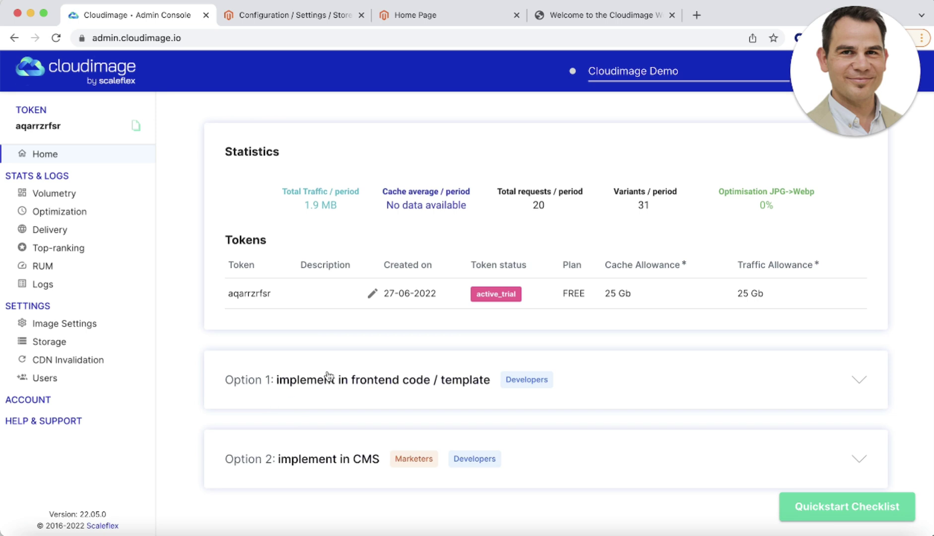
# - Expand the frontend code implementation option and examine the section on using the Cloudimage API
pyautogui.click(344, 380)
pyautogui.scroll(-5, 343, 379)
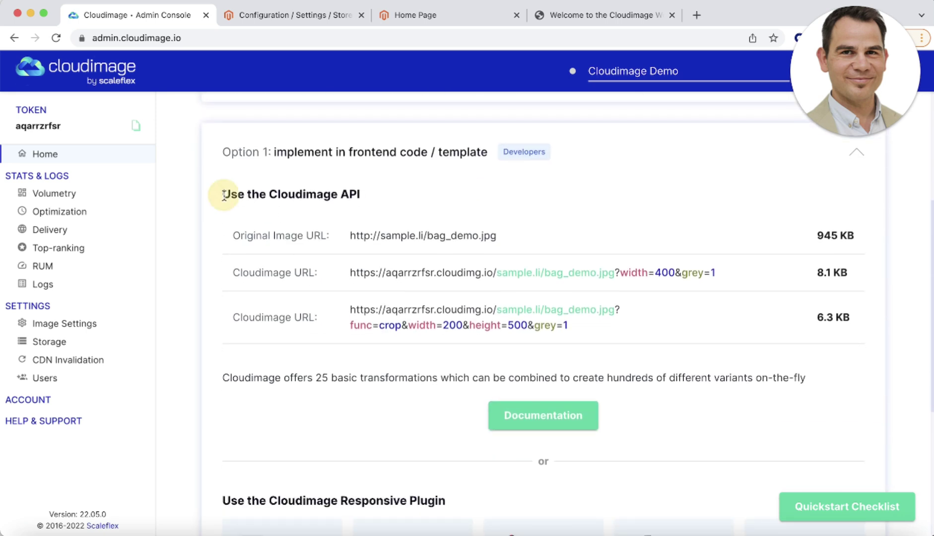
pyautogui.moveTo(223, 193); pyautogui.dragTo(371, 195)
pyautogui.click(371, 195)
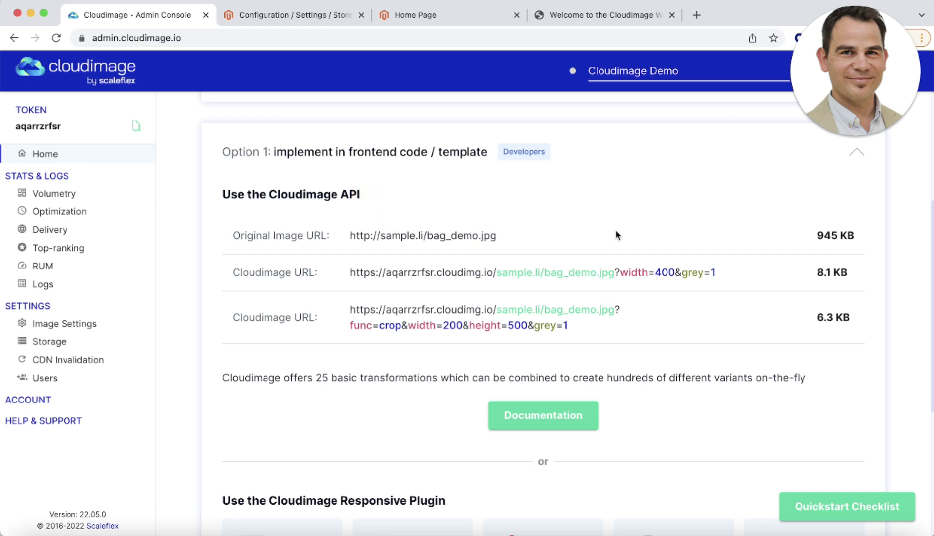
# - View the original sample image bag_demo.jpg in a separate tab, and return to the admin console
pyautogui.keyDown('super'); pyautogui.click(414, 245); pyautogui.keyUp('super')
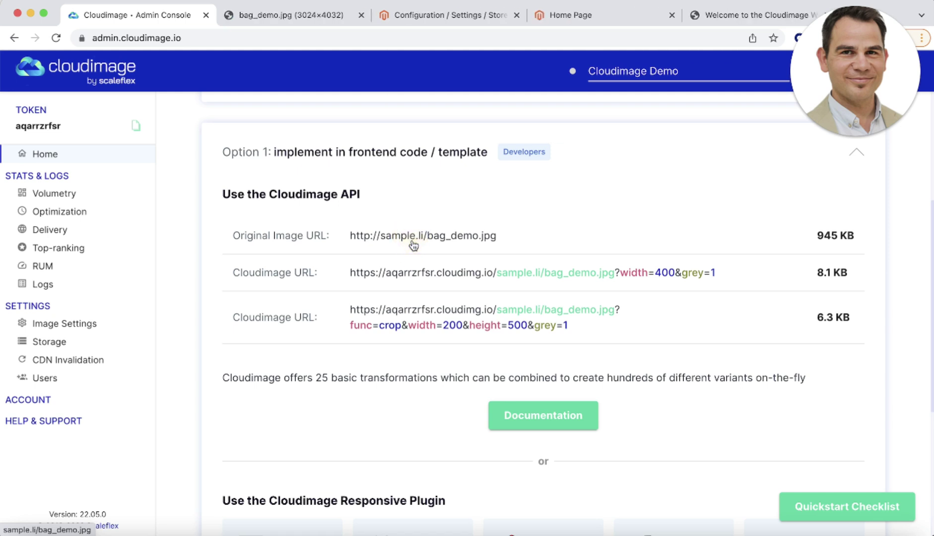
pyautogui.click(285, 22)
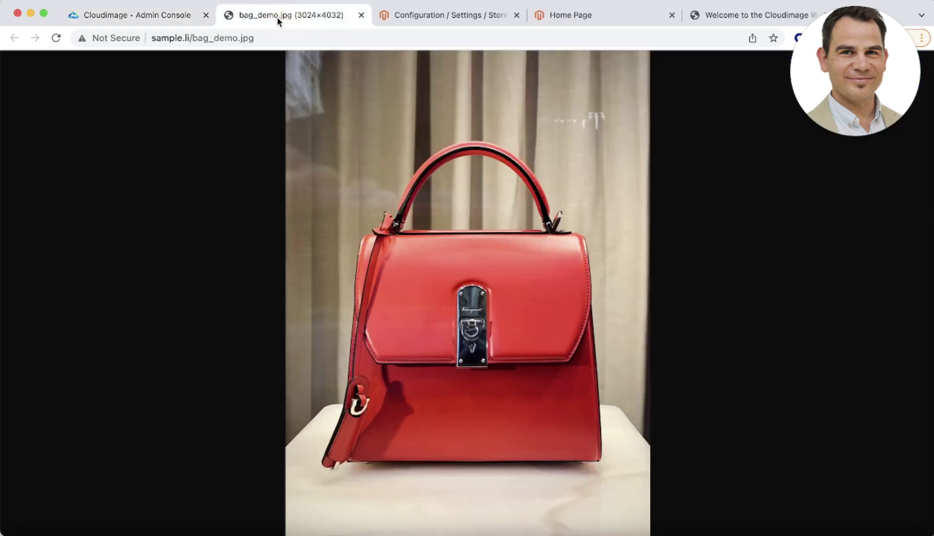
pyautogui.click(157, 18)
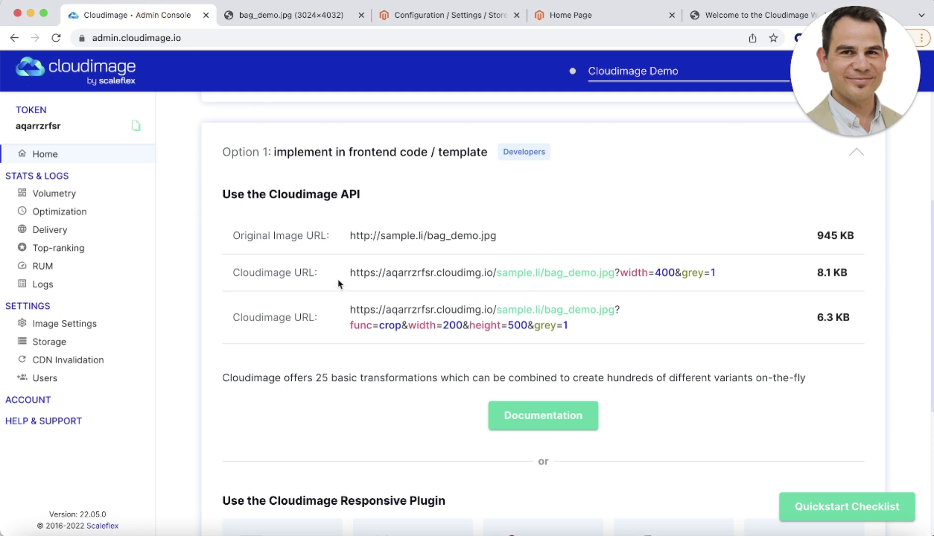
# - Examine the structure of the first Cloudimage URL and open its bag_demo.jpg variant with width=400 and grey=1
pyautogui.moveTo(349, 273); pyautogui.dragTo(500, 272)
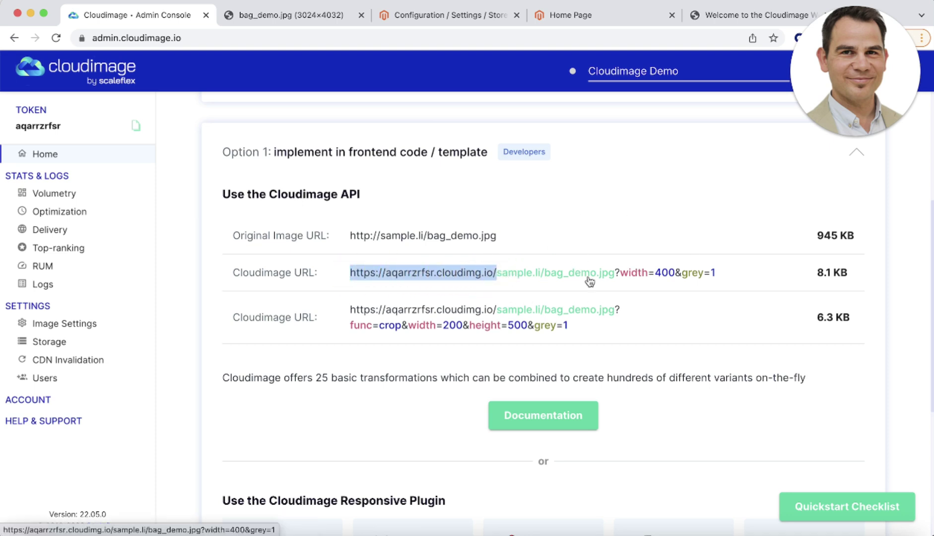
pyautogui.moveTo(616, 276)
pyautogui.mouseDown()
pyautogui.moveTo(710, 273)
pyautogui.moveTo(611, 276)
pyautogui.mouseUp()
pyautogui.click(587, 274)
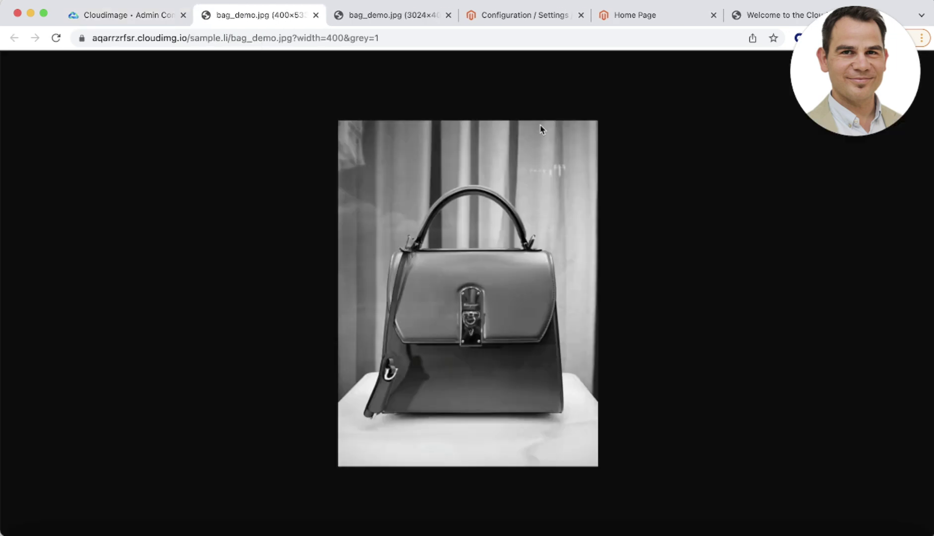
# - Remove the grey=1 parameter from the image URL and reload the image in colour
pyautogui.moveTo(344, 38); pyautogui.dragTo(521, 39)
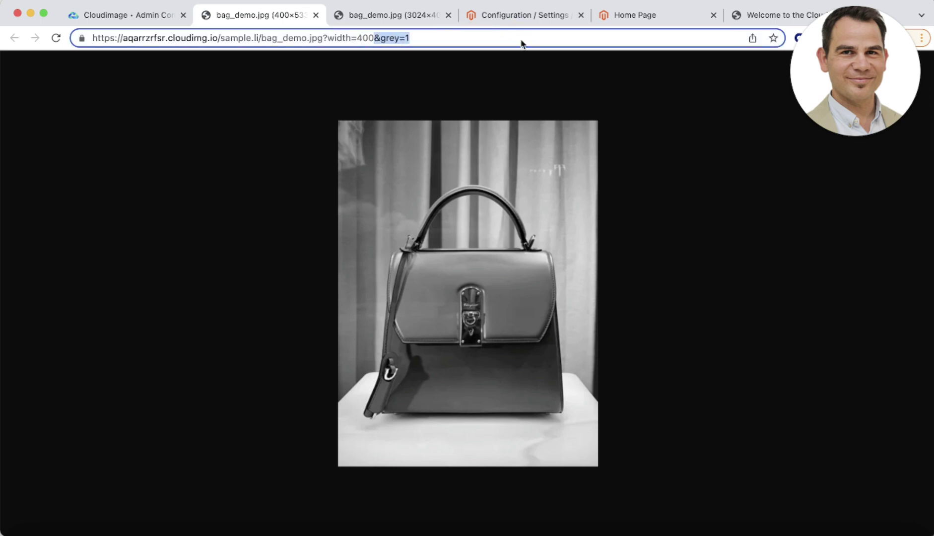
pyautogui.press('BackSpace')
pyautogui.press('Return')
# - Resize the image through the URL's width parameter, loading it at 250, 350 and finally 500
pyautogui.doubleClick(359, 39)
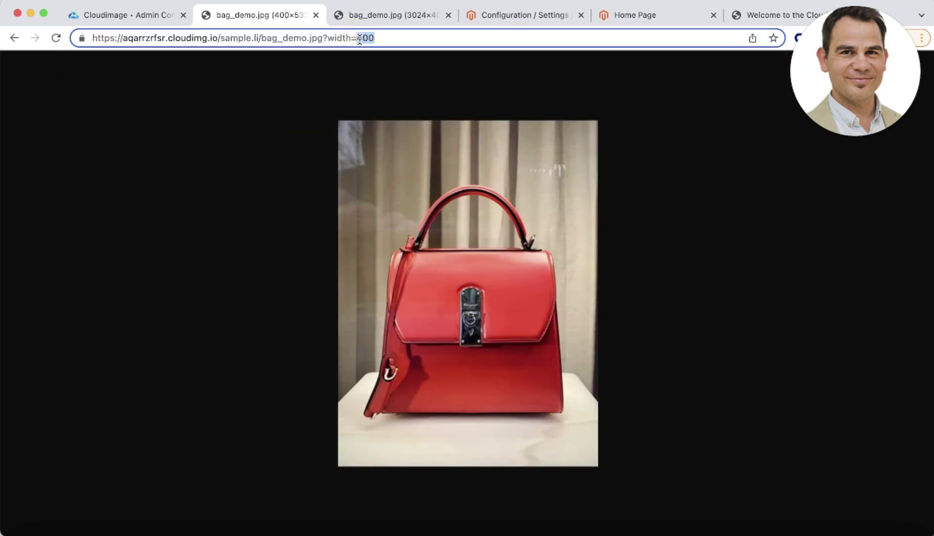
pyautogui.write('250')
pyautogui.press('Return')
pyautogui.doubleClick(380, 38)
pyautogui.write('350')
pyautogui.press('Return')
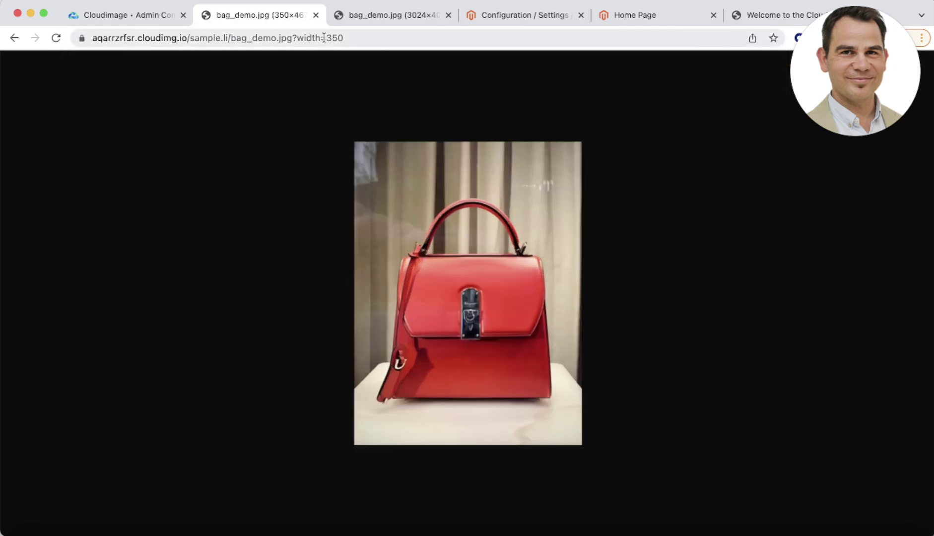
pyautogui.doubleClick(354, 38)
pyautogui.write('500')
pyautogui.press('Return')
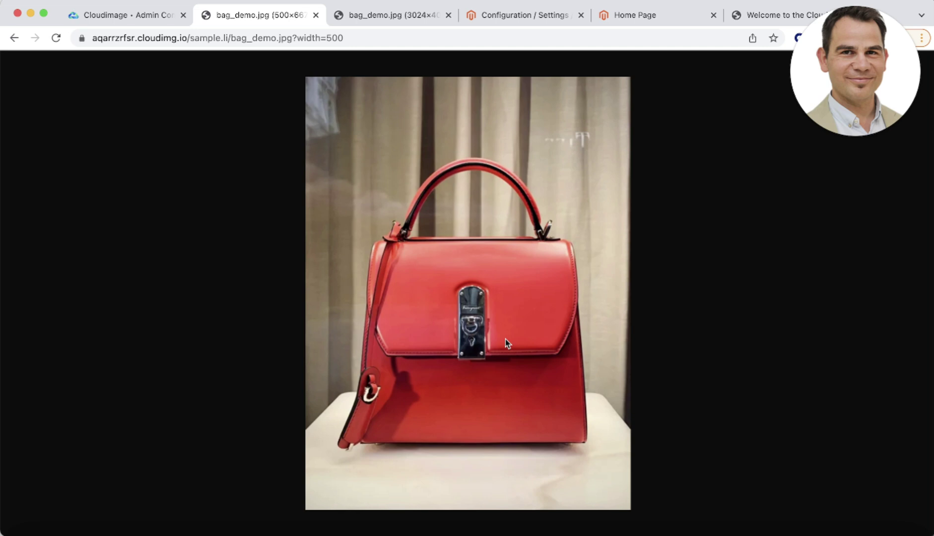
# - Go back to the admin console and open the demo of the JavaScript responsive plugin
pyautogui.click(125, 18)
pyautogui.scroll(-1, 546, 358)
pyautogui.scroll(1, 528, 343)
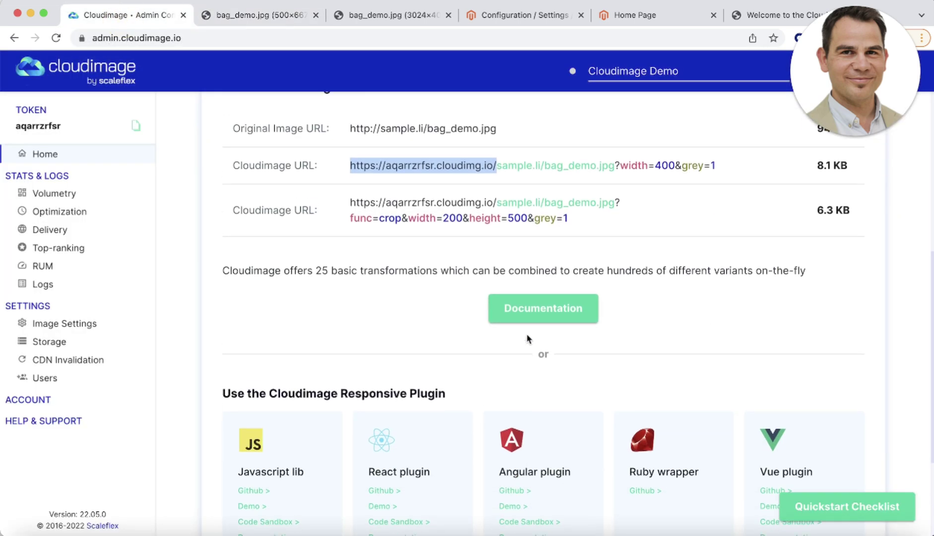
pyautogui.scroll(-3, 527, 338)
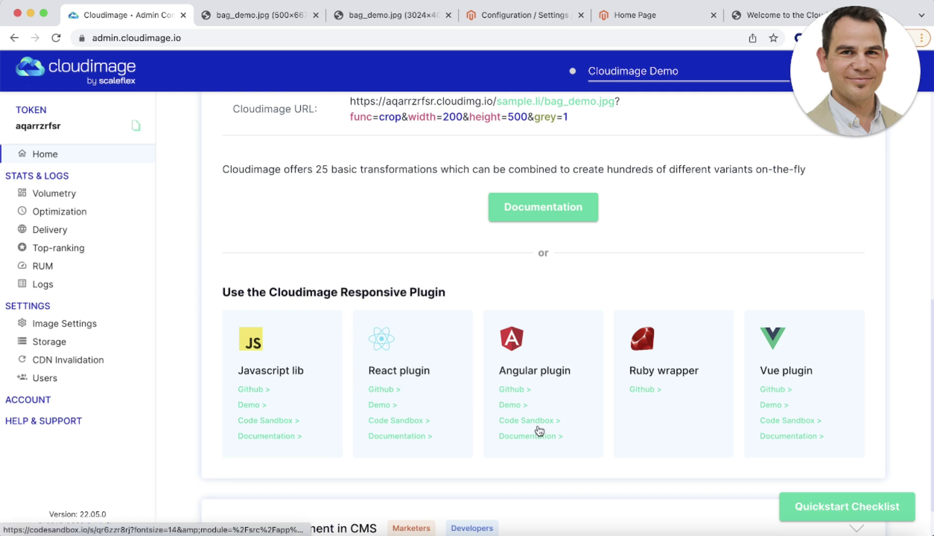
pyautogui.click(248, 405)
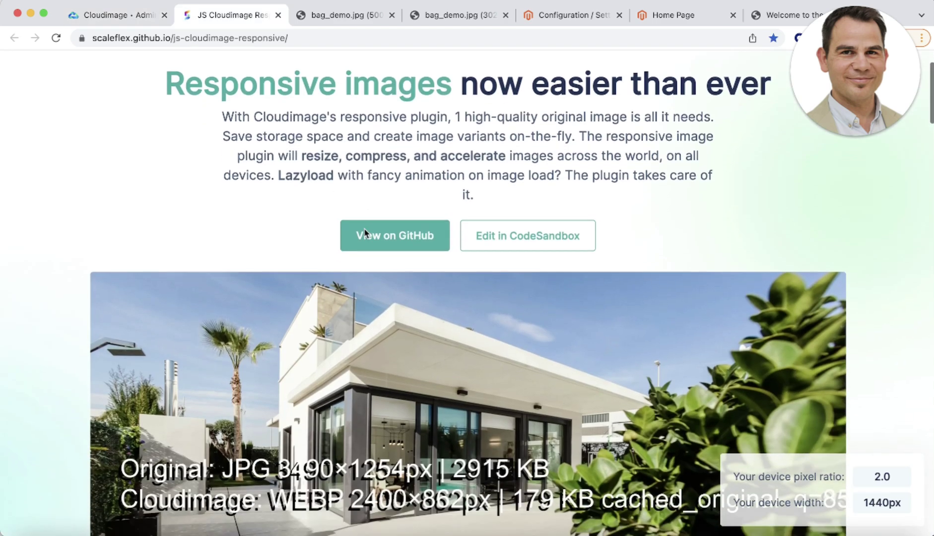
# - Compare the hero image's container width and the device pixel ratio with the size Cloudimage delivers
pyautogui.scroll(-5, 365, 232)
pyautogui.moveTo(449, 433); pyautogui.dragTo(473, 430)
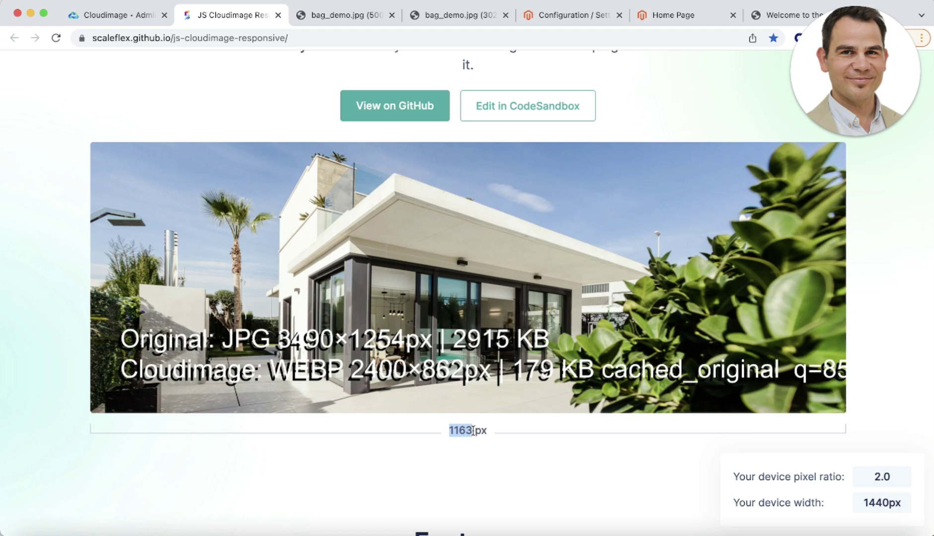
pyautogui.click(455, 441)
pyautogui.doubleClick(889, 477)
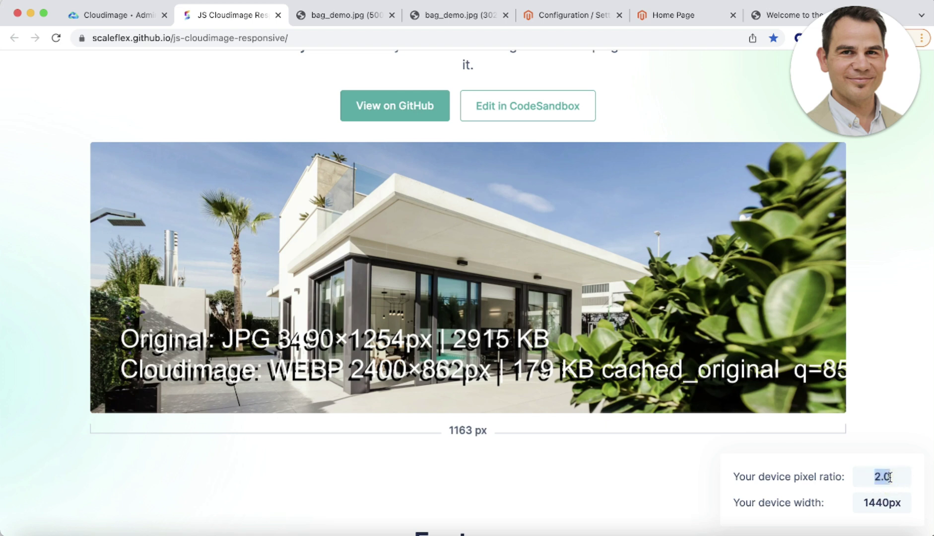
pyautogui.doubleClick(463, 431)
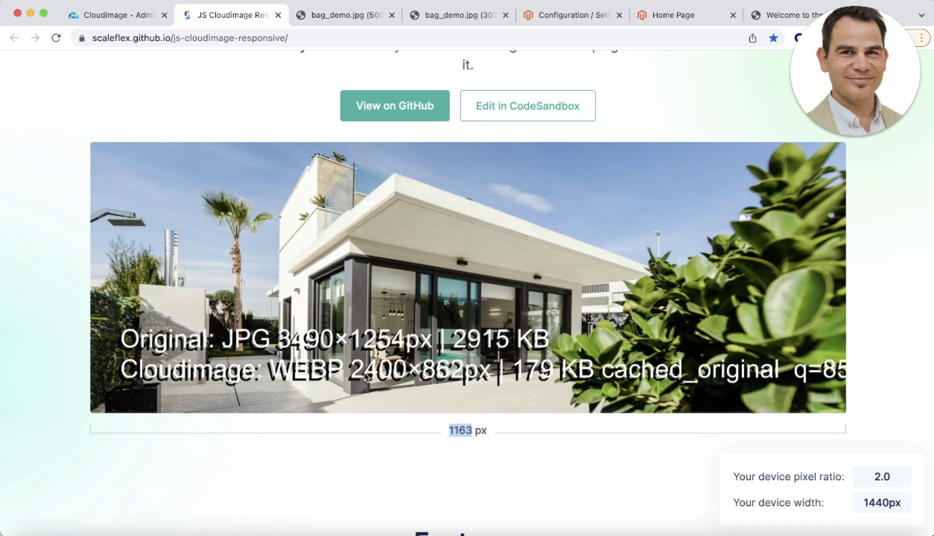
pyautogui.click(466, 429)
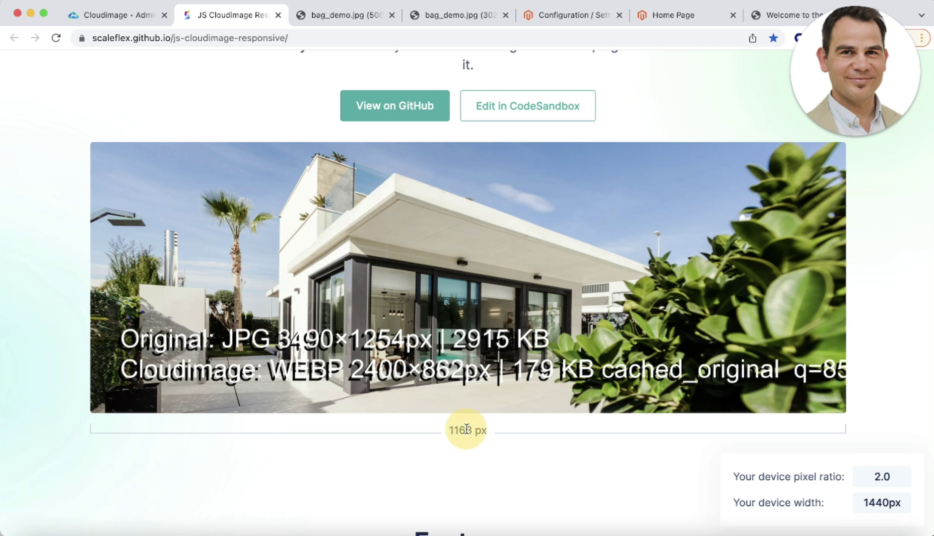
pyautogui.doubleClick(459, 430)
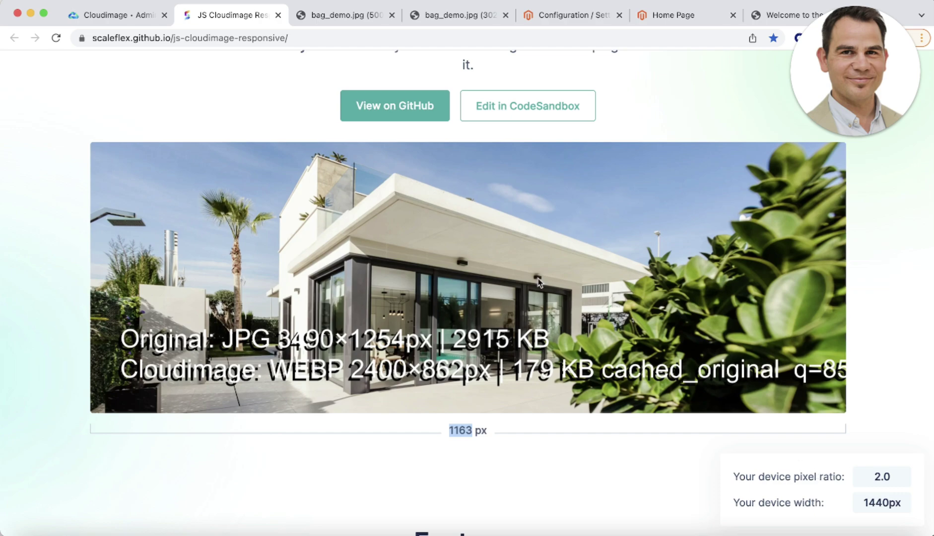
# - Browse the demo page's real-time responsive image samples and their original versus Cloudimage sizes
pyautogui.scroll(5, 346, 254)
pyautogui.scroll(-5, 346, 255)
pyautogui.scroll(-3, 532, 384)
pyautogui.scroll(15, 531, 387)
pyautogui.scroll(-3, 531, 387)
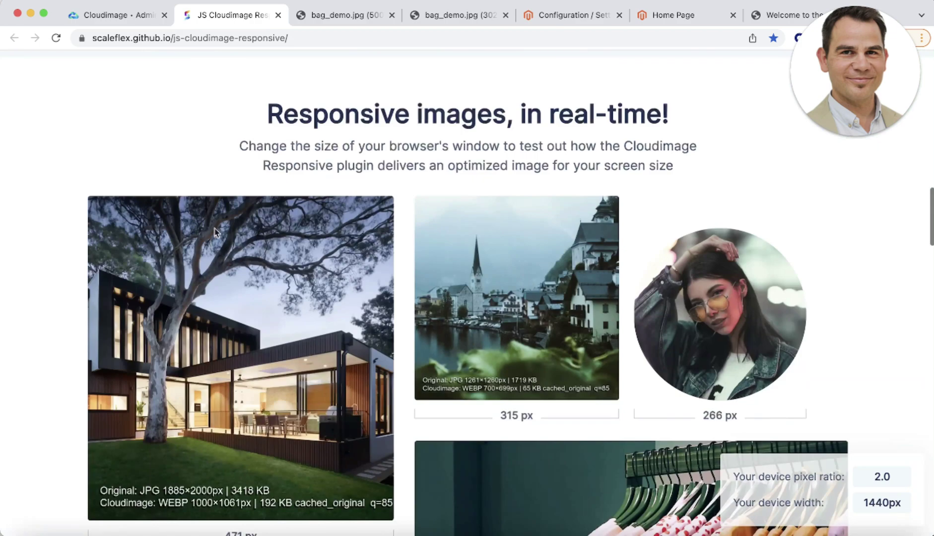
pyautogui.scroll(-10, 473, 282)
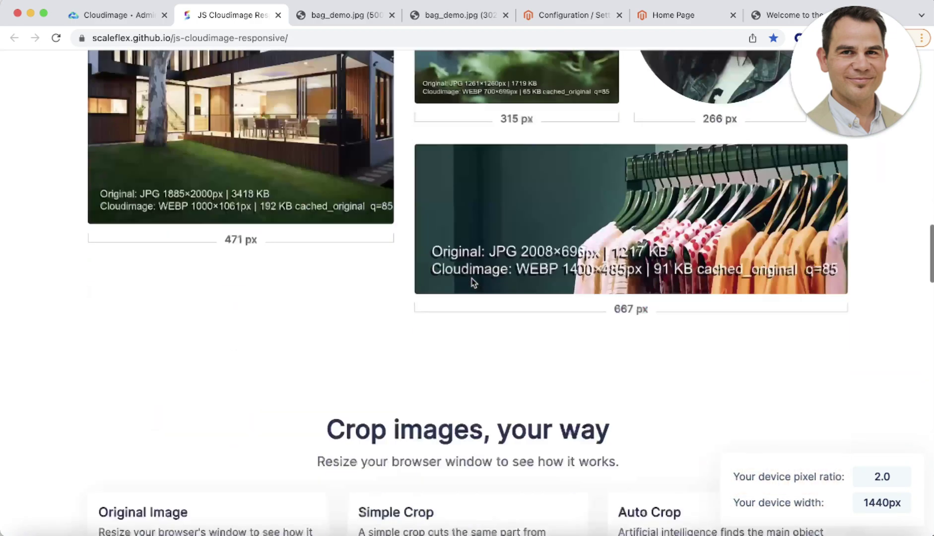
pyautogui.scroll(20, 472, 282)
pyautogui.scroll(3, 472, 282)
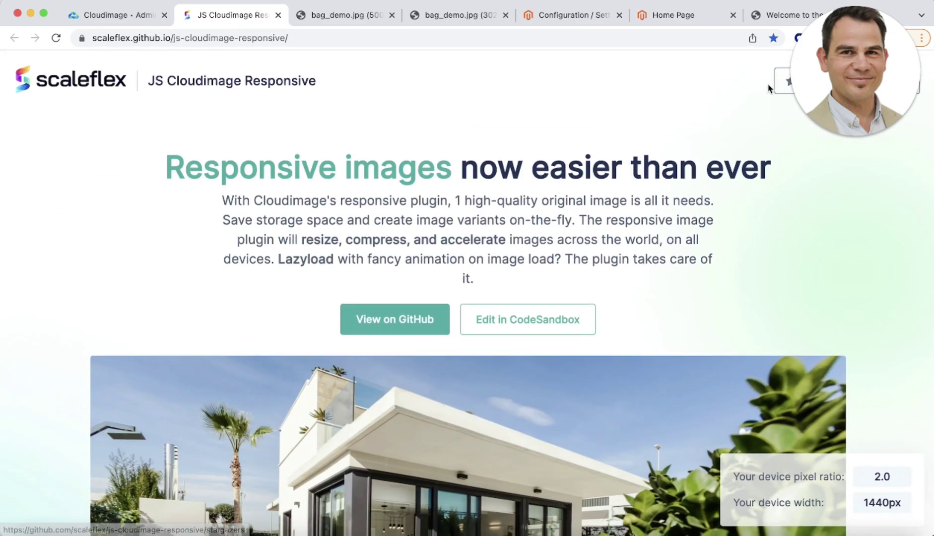
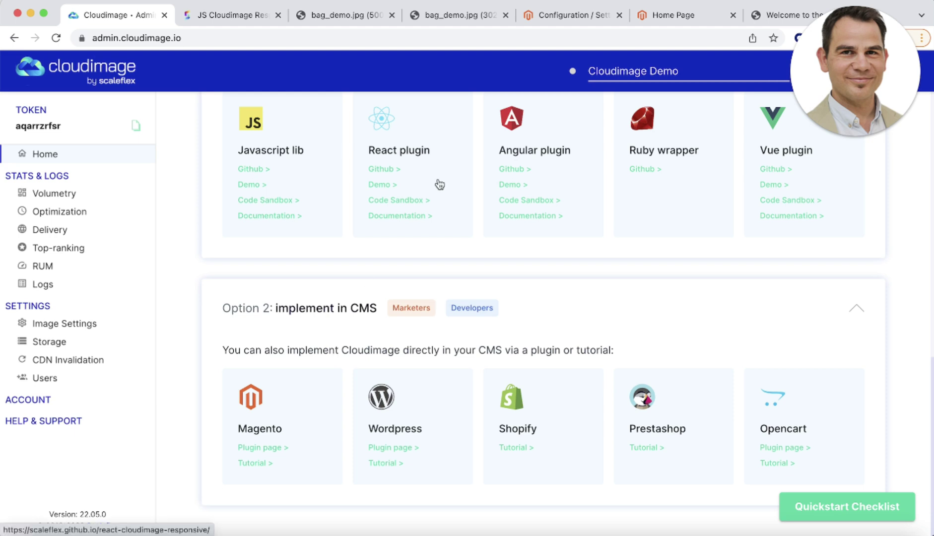
# - Switch to the Magento configuration and set Scaleflex Cloudimage Active to Yes, checking the Token field
pyautogui.click(558, 18)
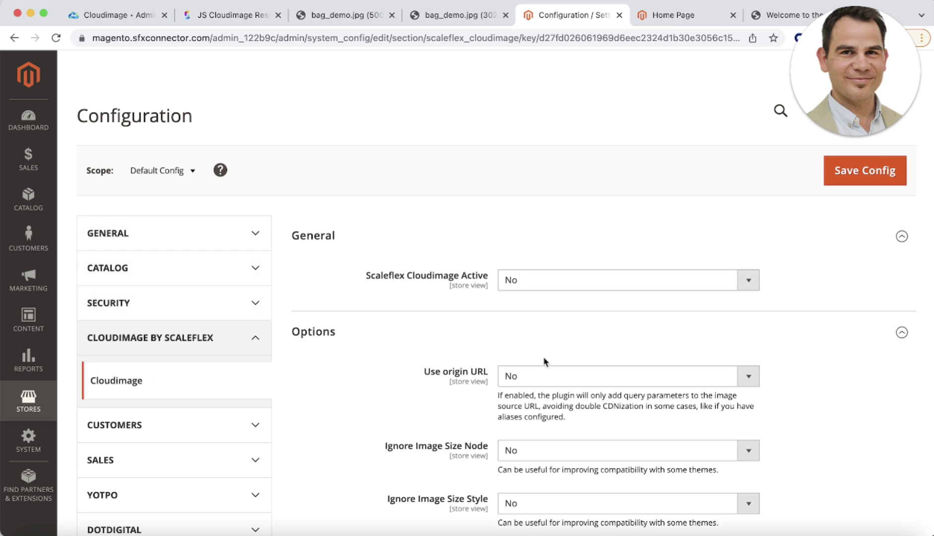
pyautogui.click(538, 284)
pyautogui.click(525, 268)
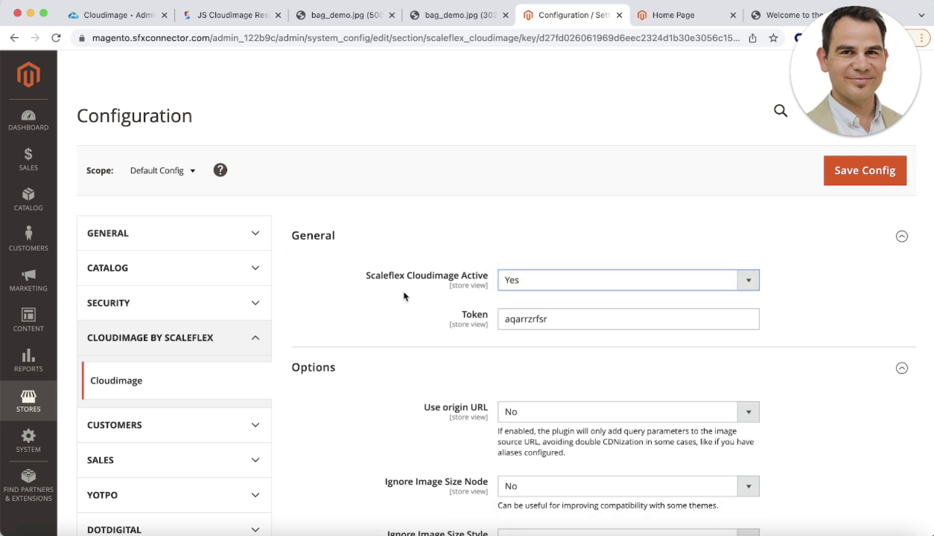
pyautogui.click(415, 318)
pyautogui.click(458, 309)
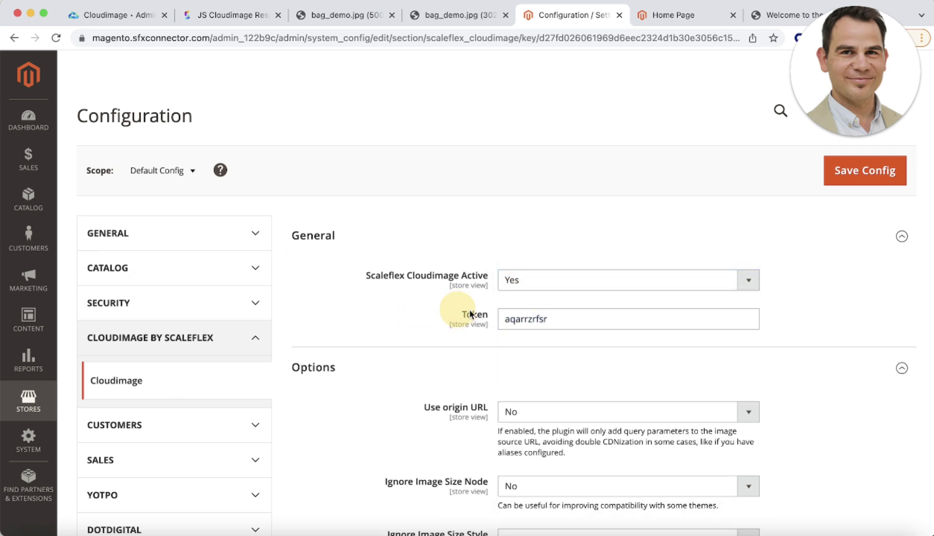
# - Review the Cloudimage extension's Token, Options and Advanced Configuration settings, including the Use origin URL description
pyautogui.doubleClick(517, 311)
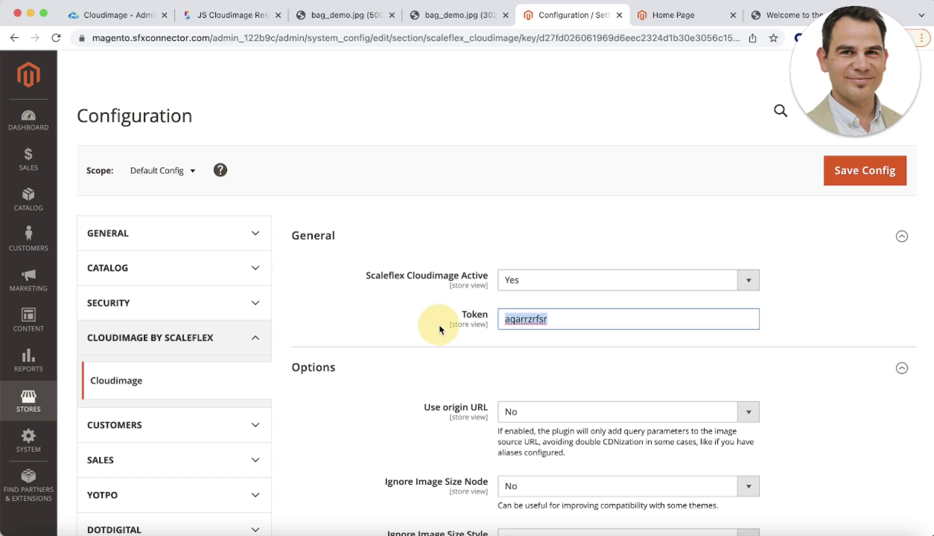
pyautogui.scroll(-15, 438, 324)
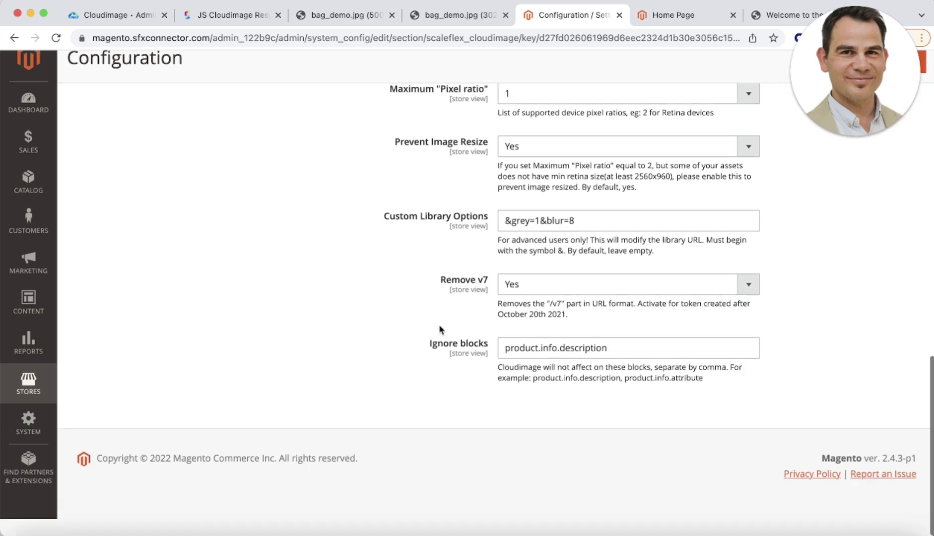
pyautogui.scroll(8, 439, 328)
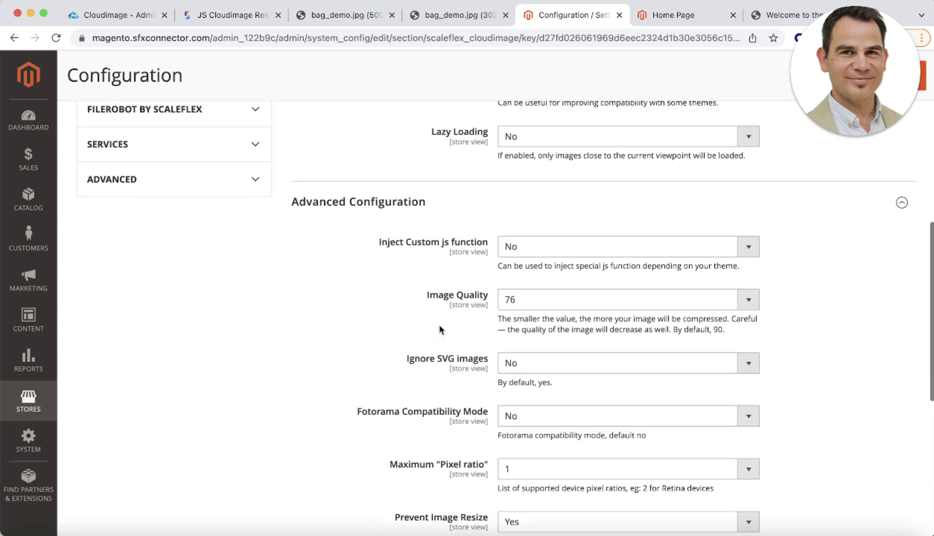
pyautogui.scroll(2, 588, 287)
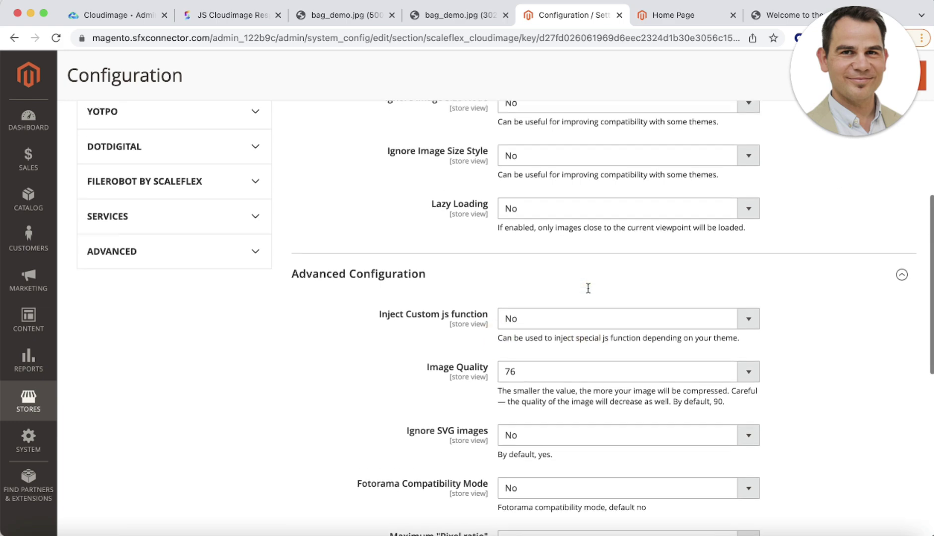
pyautogui.scroll(6, 587, 287)
pyautogui.moveTo(505, 337); pyautogui.dragTo(553, 368)
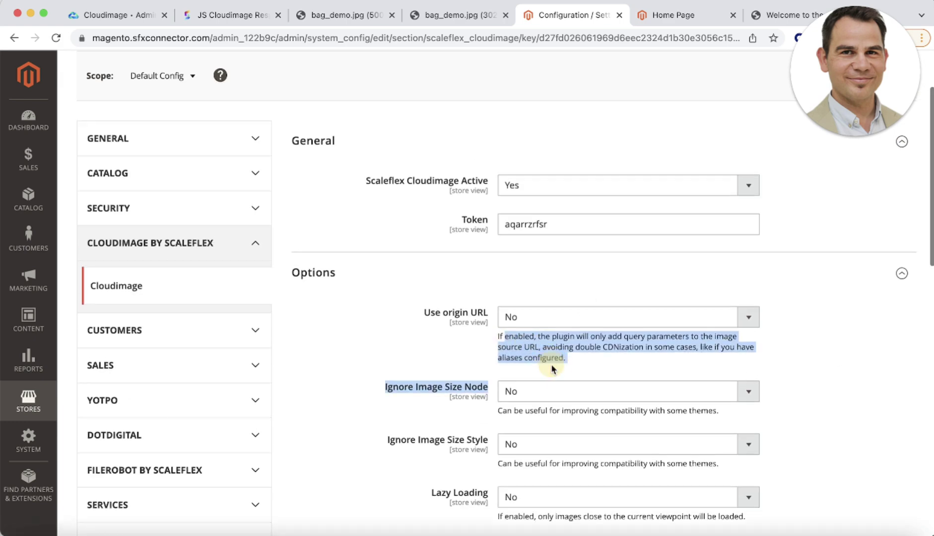
pyautogui.scroll(2, 553, 347)
pyautogui.click(549, 246)
pyautogui.click(561, 243)
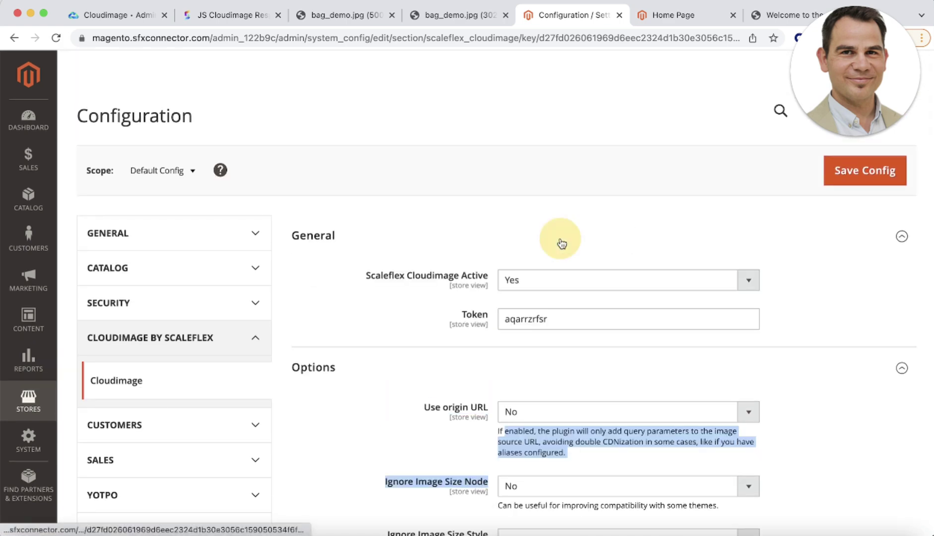
# - Save the Cloudimage configuration and flush the Magento cache from Cache Management
pyautogui.click(847, 168)
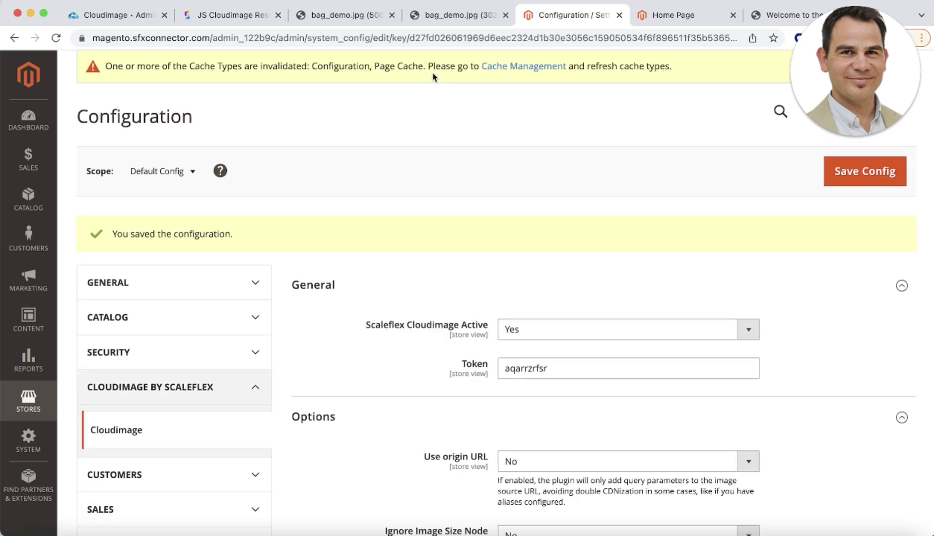
pyautogui.click(516, 66)
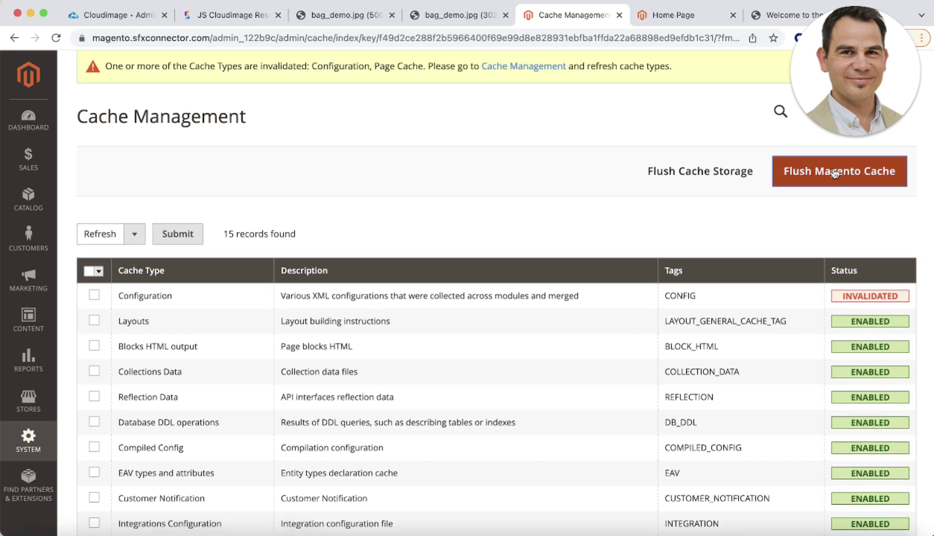
pyautogui.click(835, 171)
# - Switch to the store's home page and inspect the source URLs of the yoga hero and 20% OFF pants images
pyautogui.click(670, 15)
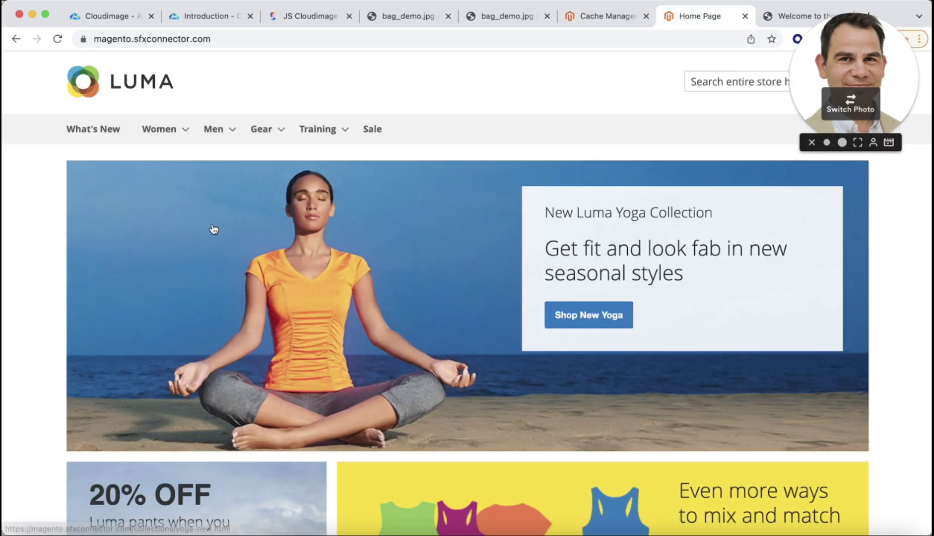
pyautogui.press('super+alt+i')
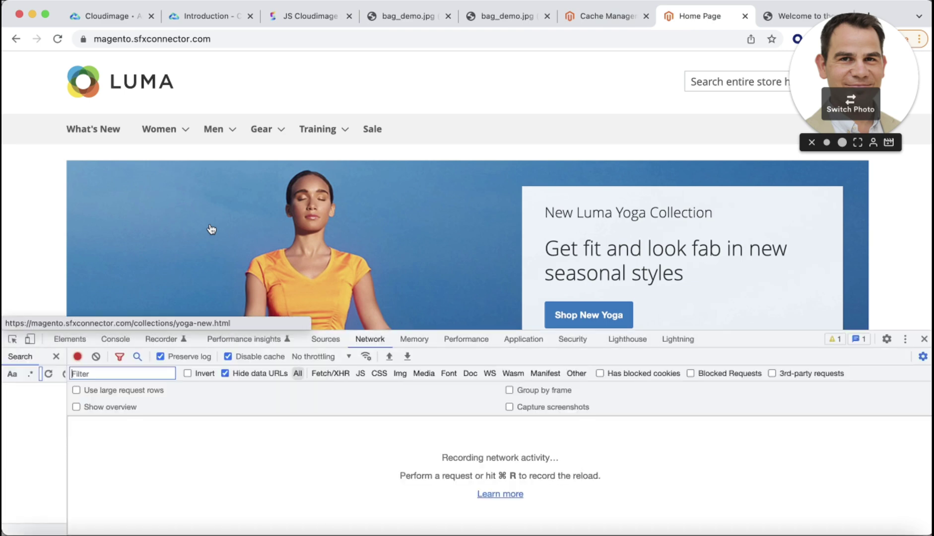
pyautogui.click(12, 339)
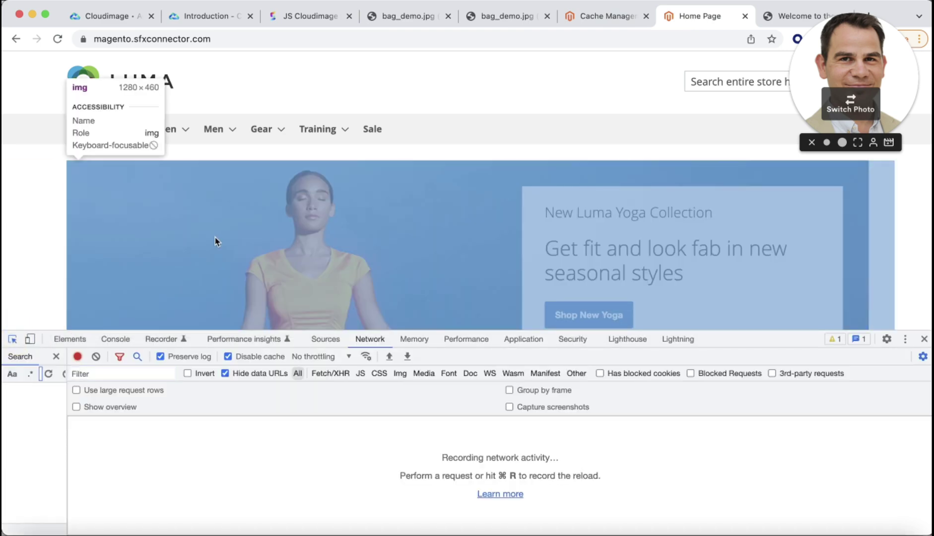
pyautogui.click(214, 242)
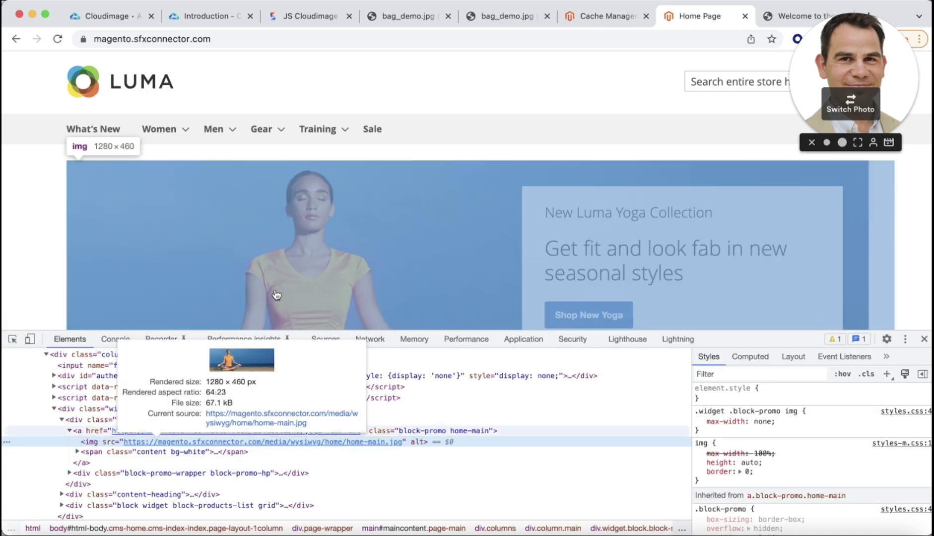
pyautogui.scroll(-7, 276, 295)
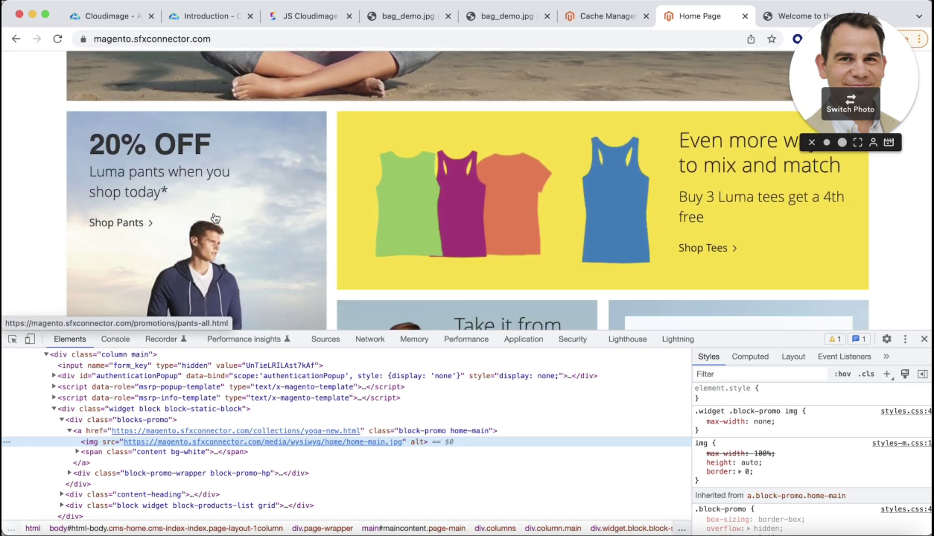
pyautogui.click(12, 339)
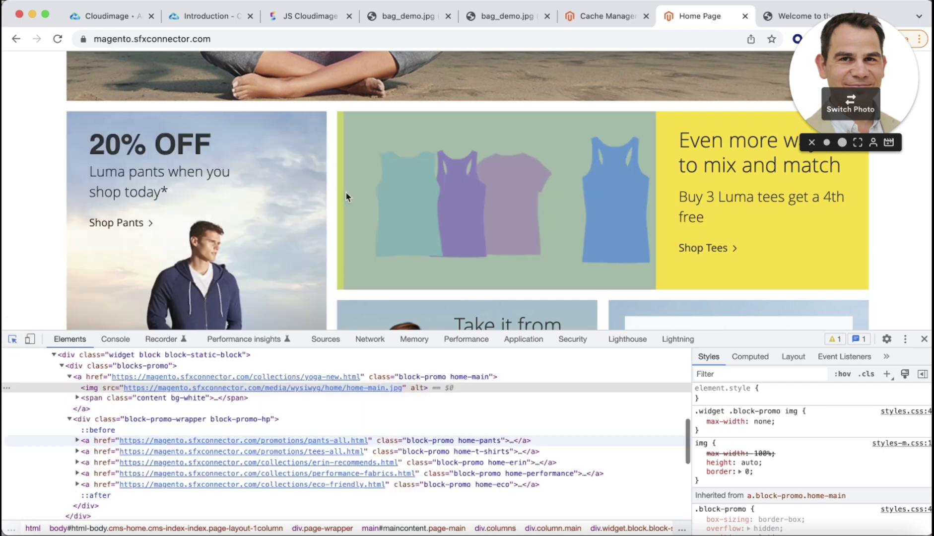
pyautogui.click(299, 187)
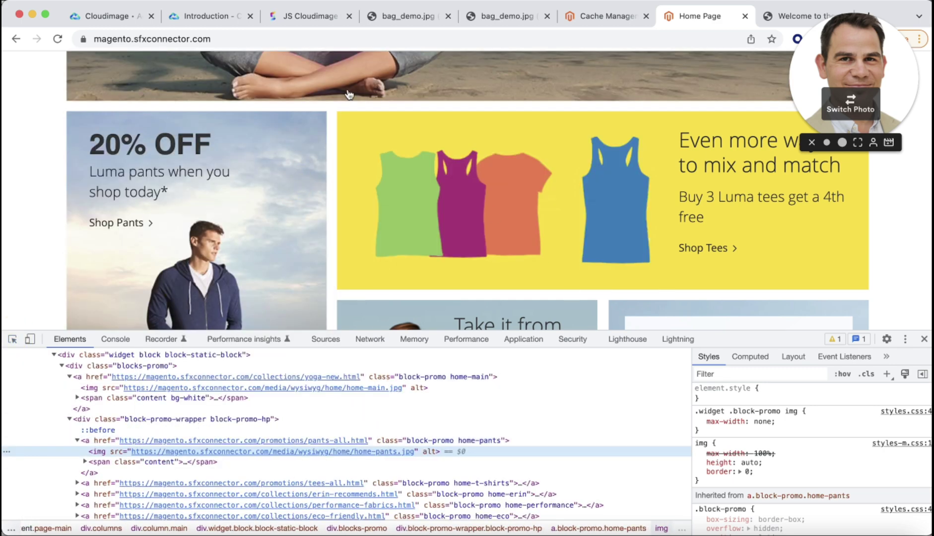
# - Reload the store's home page and inspect the yoga hero image's srcset and Cloudimage source details
pyautogui.scroll(2, 308, 144)
pyautogui.press('super+r')
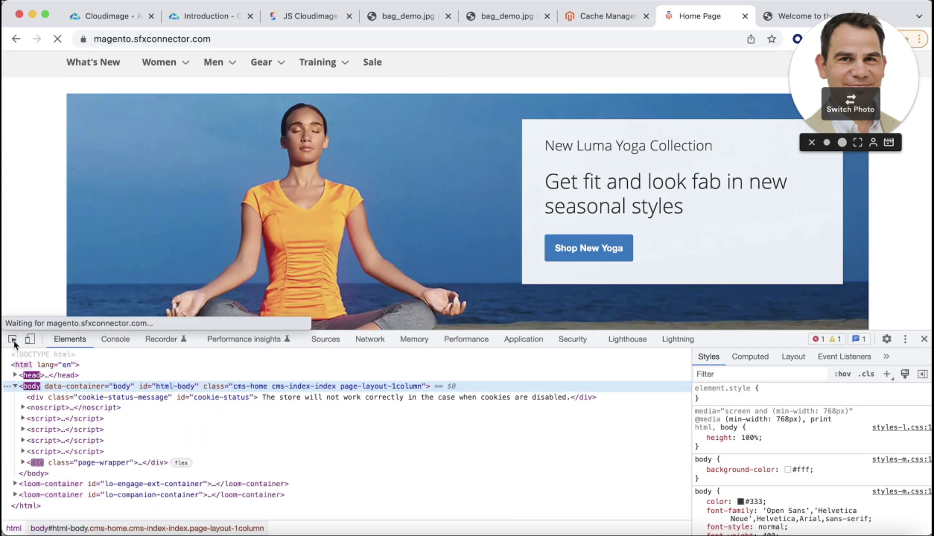
pyautogui.click(13, 339)
pyautogui.click(248, 208)
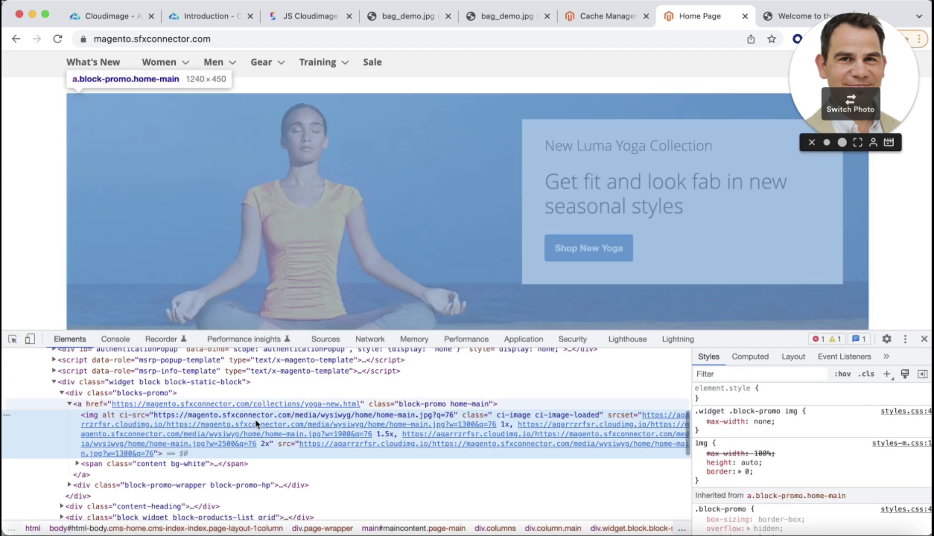
pyautogui.moveTo(314, 462)
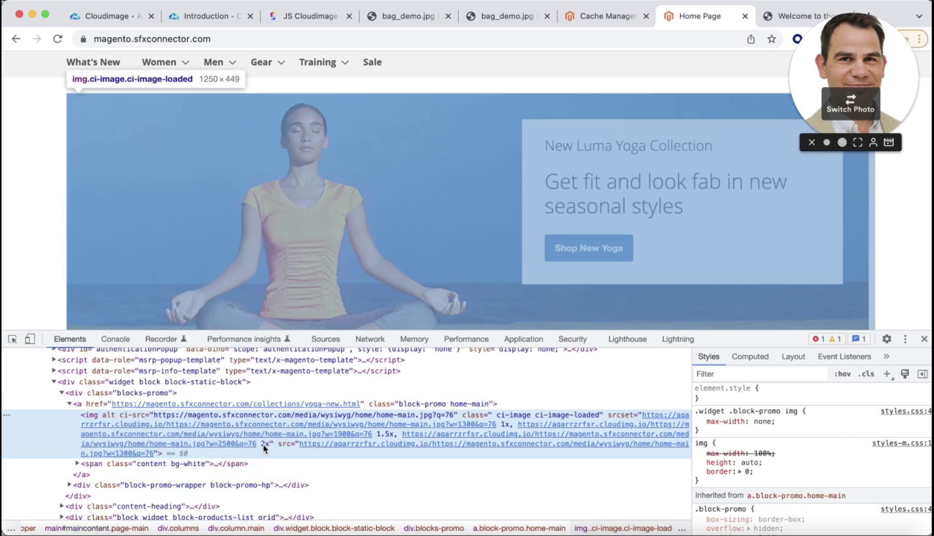
pyautogui.moveTo(392, 440)
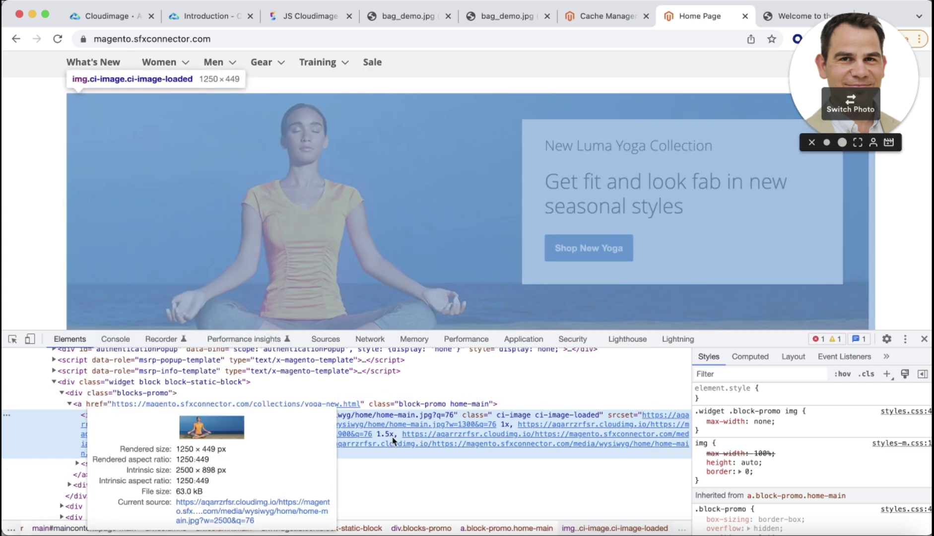
# - Inspect the 20% OFF pants image's Cloudimage source, then close the developer tools and look over the home page
pyautogui.scroll(-5, 438, 259)
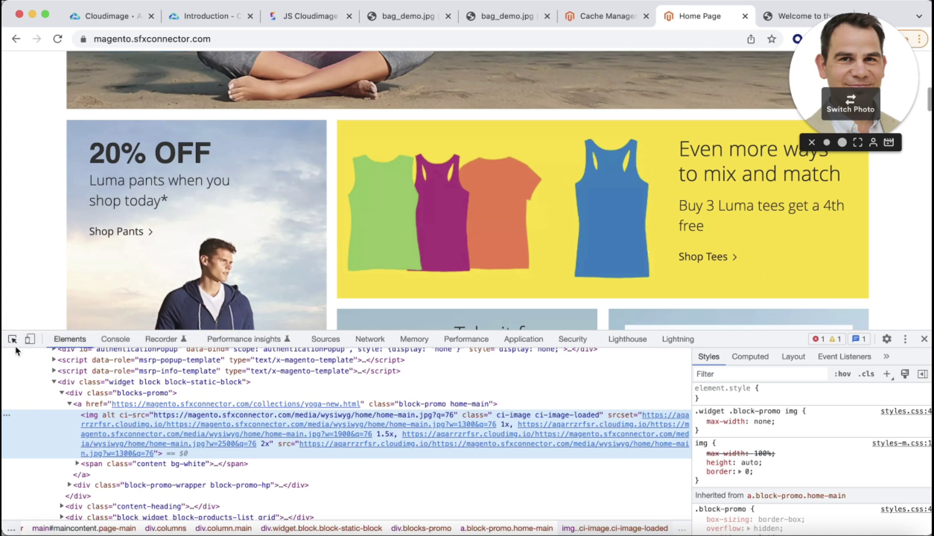
pyautogui.click(14, 340)
pyautogui.click(304, 194)
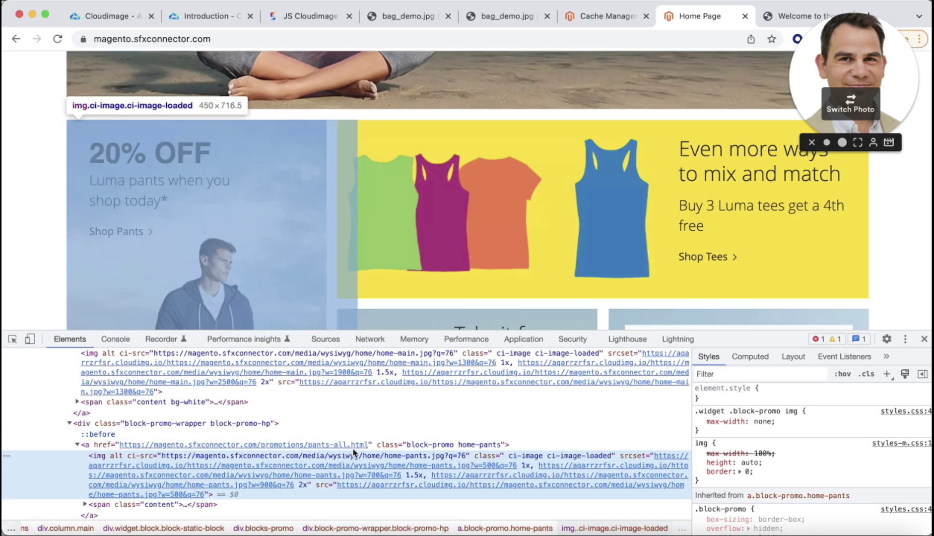
pyautogui.click(924, 339)
pyautogui.scroll(8, 484, 286)
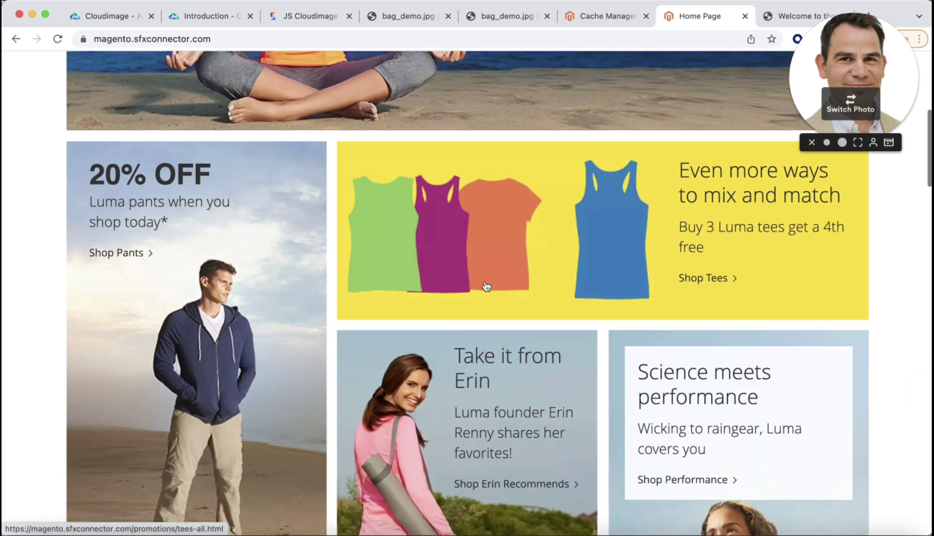
pyautogui.scroll(-2, 487, 286)
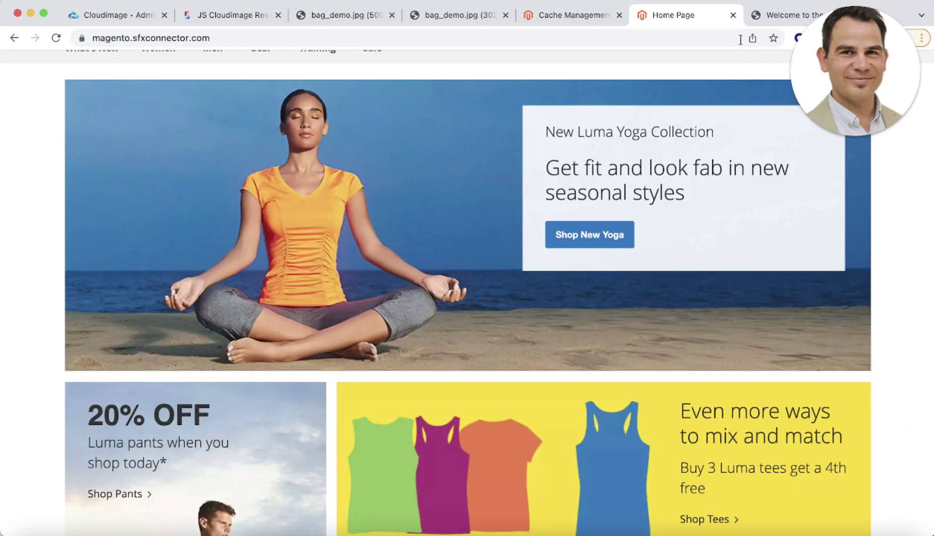
# - Switch to the WordPress admin and review the Cloudimage plugin's general configuration, from the token field to the toggle options
pyautogui.click(766, 17)
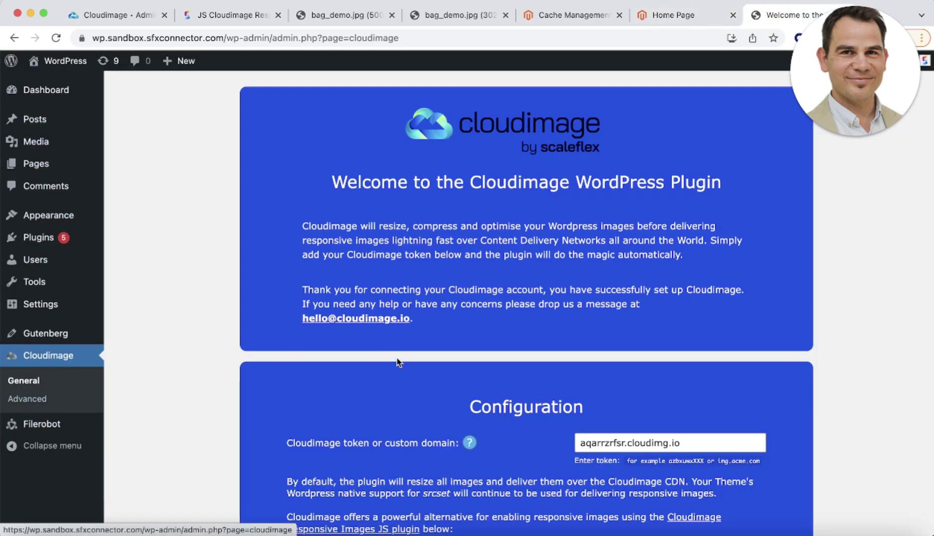
pyautogui.scroll(-1, 397, 362)
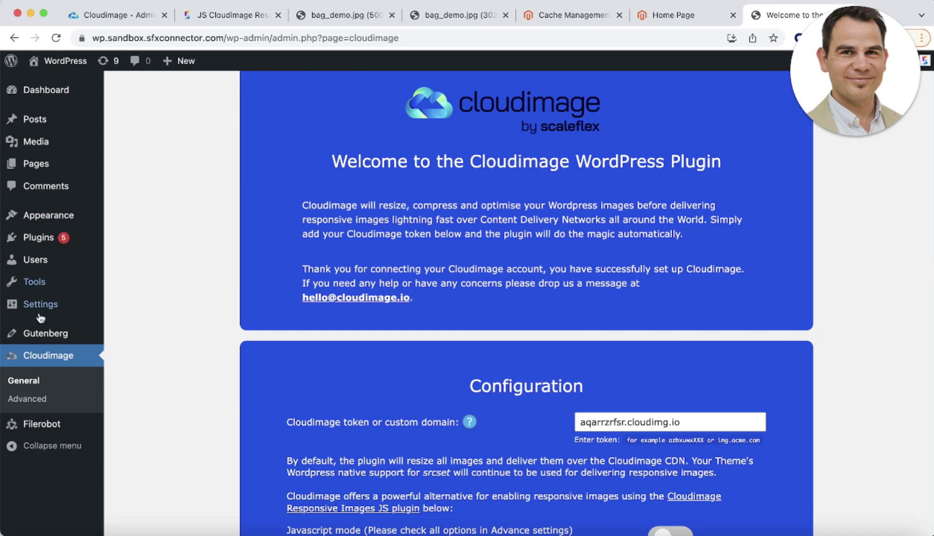
pyautogui.click(598, 421)
pyautogui.scroll(-10, 546, 298)
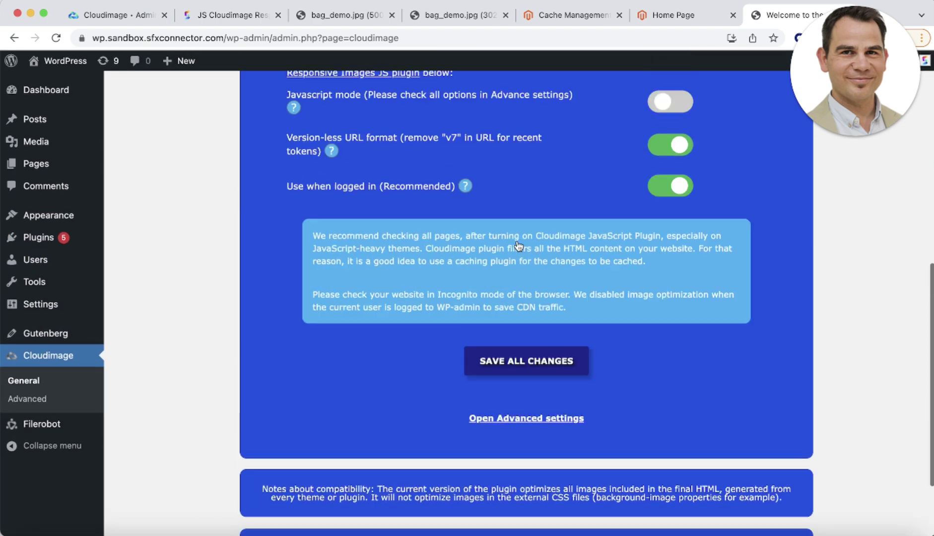
pyautogui.scroll(2, 518, 244)
pyautogui.scroll(-3, 567, 459)
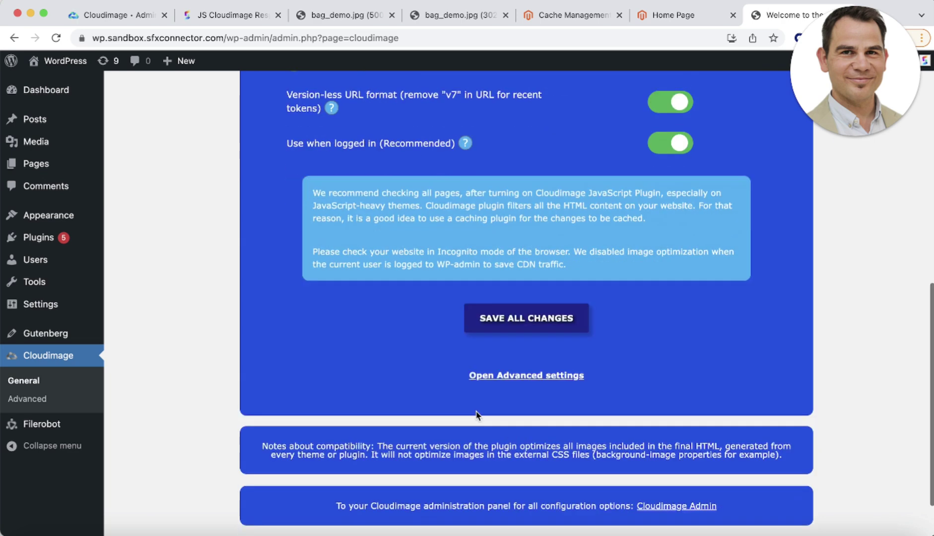
# - Open the WordPress plugin's Advanced settings and review all its options
pyautogui.click(490, 377)
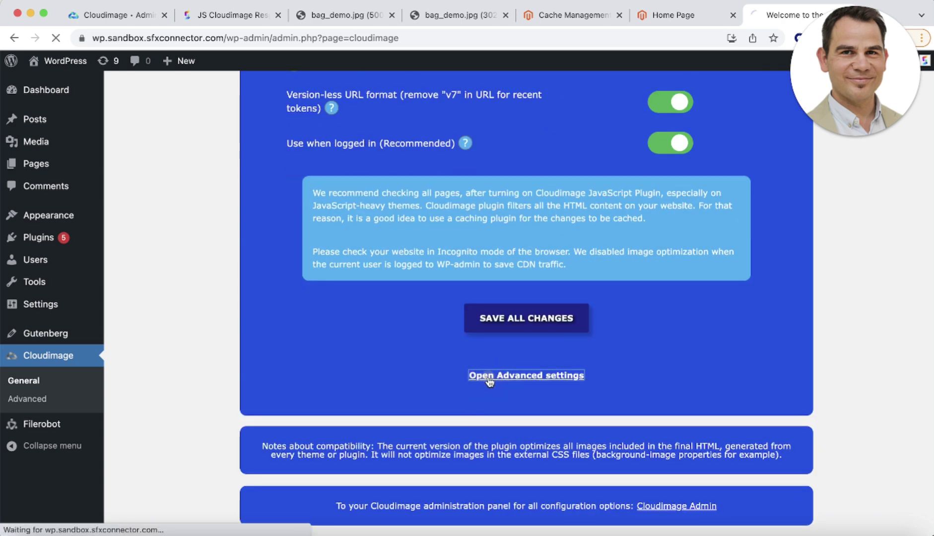
pyautogui.scroll(-10, 459, 339)
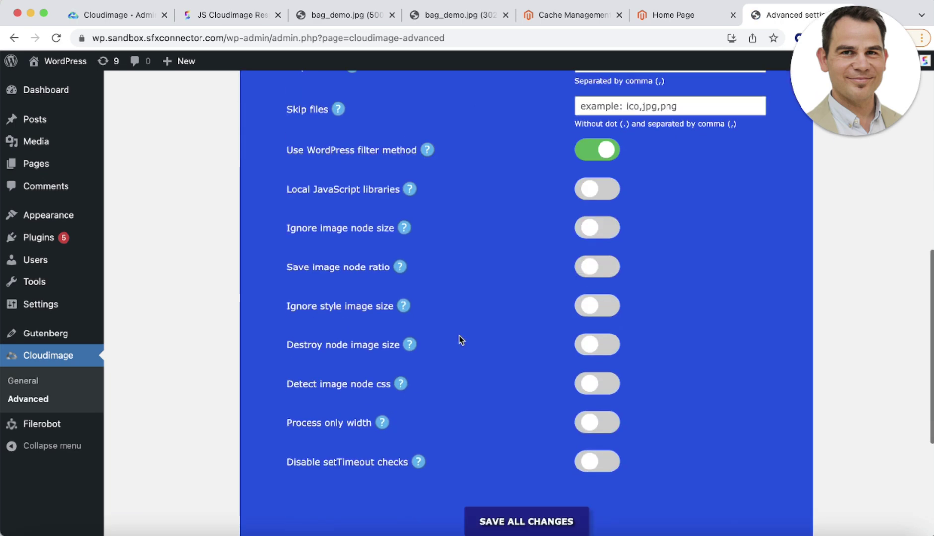
pyautogui.scroll(-2, 460, 340)
pyautogui.scroll(10, 459, 340)
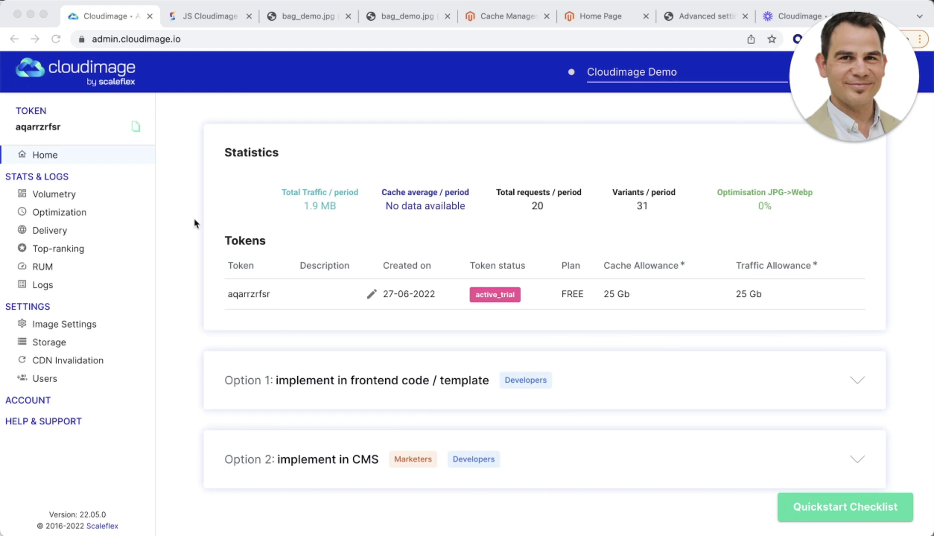
# - From the Cloudimage admin console, open the Documentation under Help & Support
pyautogui.click(194, 220)
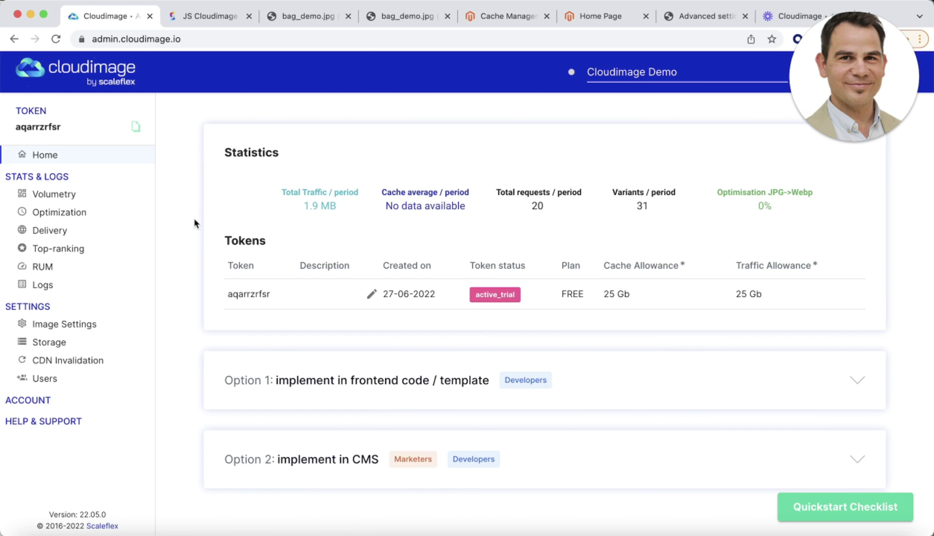
pyautogui.click(38, 421)
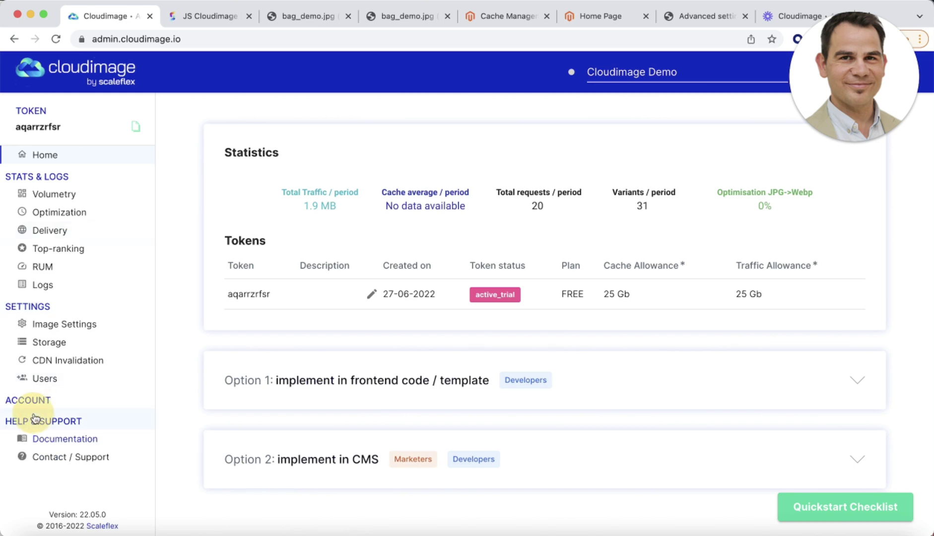
pyautogui.click(48, 441)
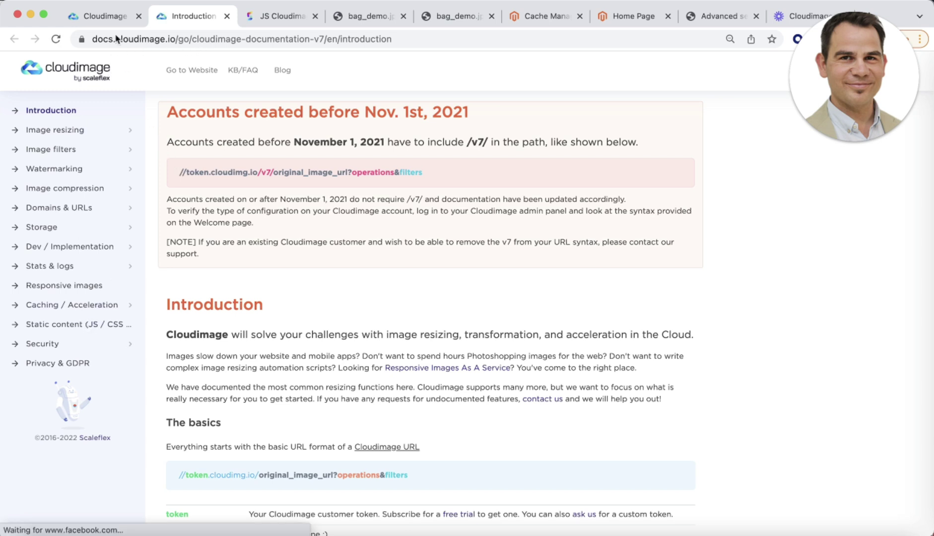
# - Return to the Cloudimage admin console and open the new support request form under Contact / Support
pyautogui.click(107, 17)
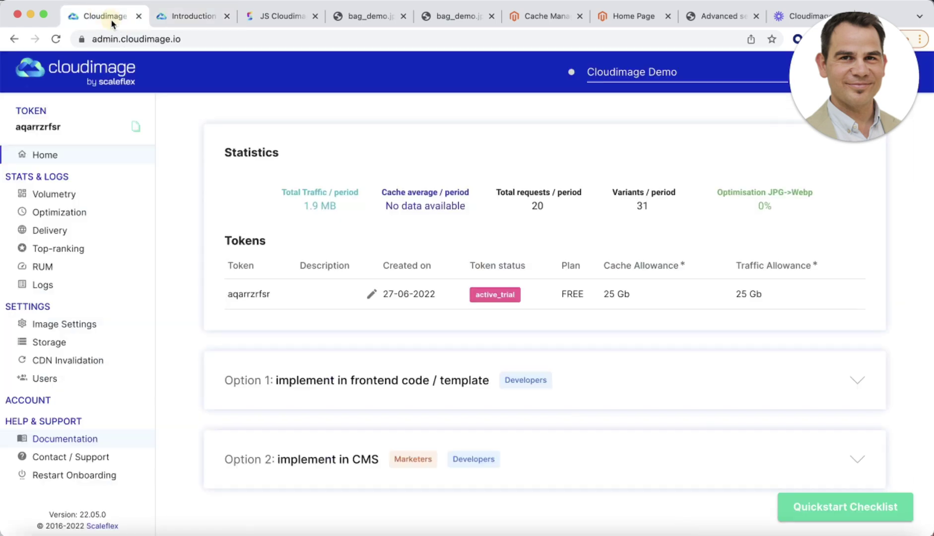
pyautogui.click(72, 460)
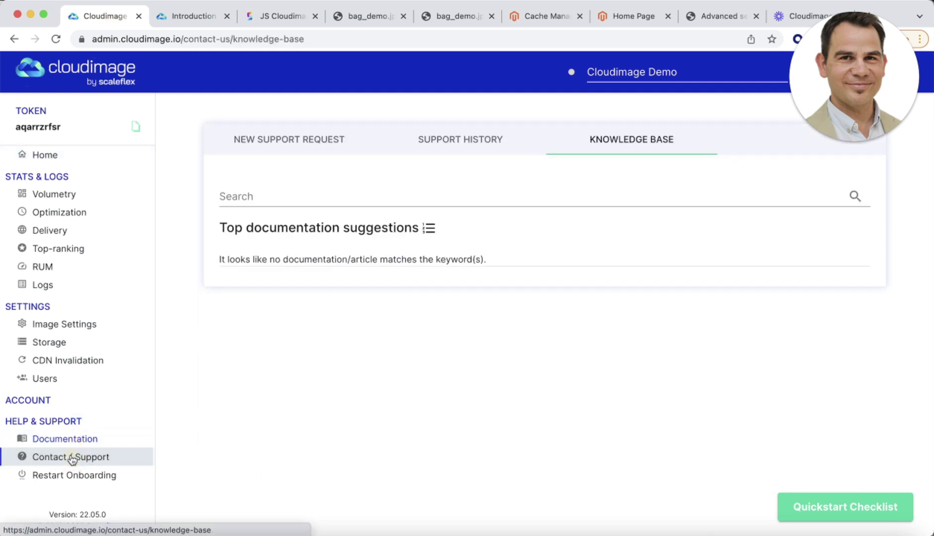
pyautogui.click(299, 142)
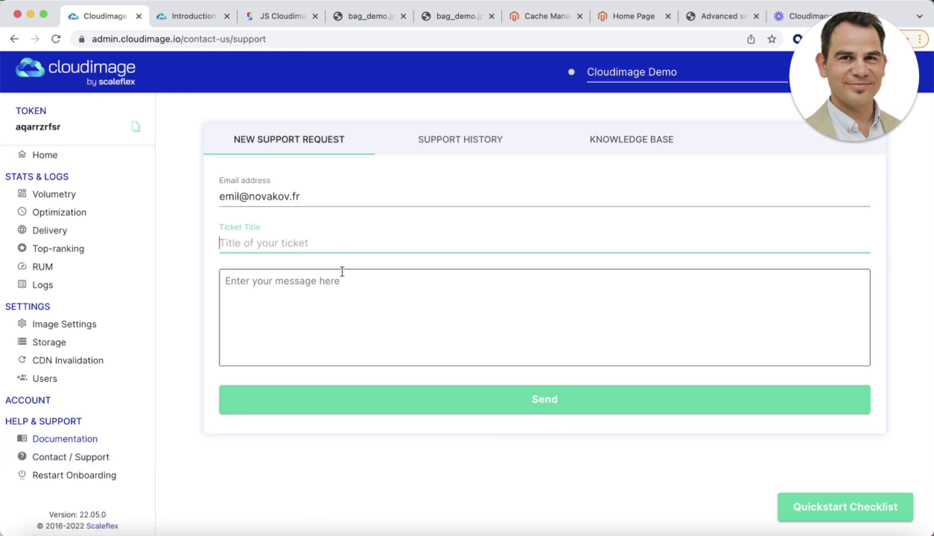